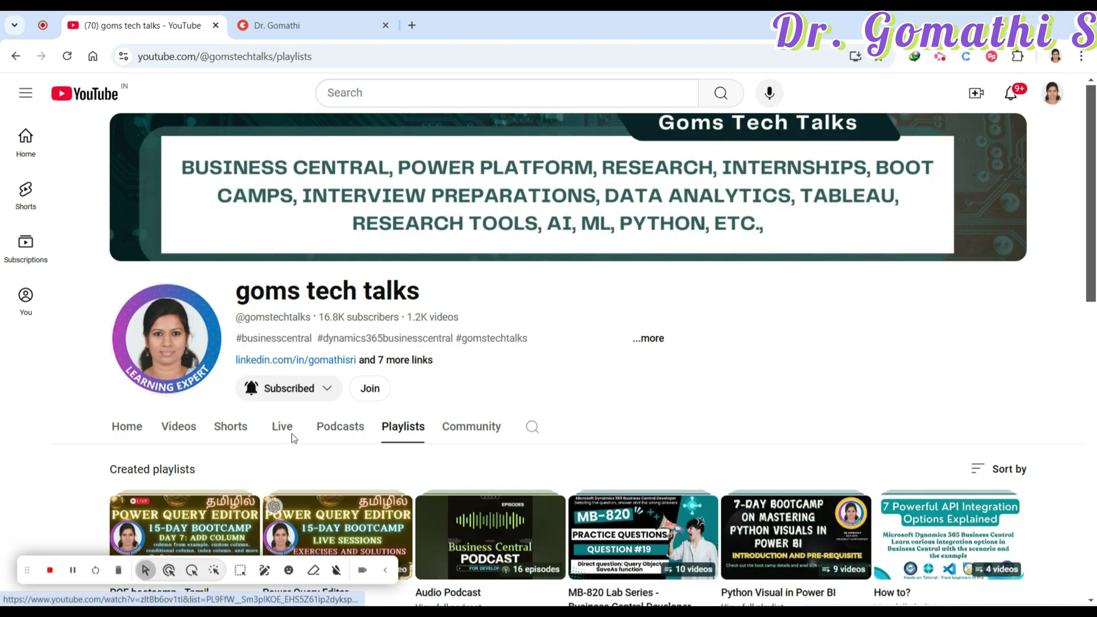
Step: Look through the goms tech talks channel's playlists and mark the All about research and Skill-up playlists
drag(235, 289, 422, 291)
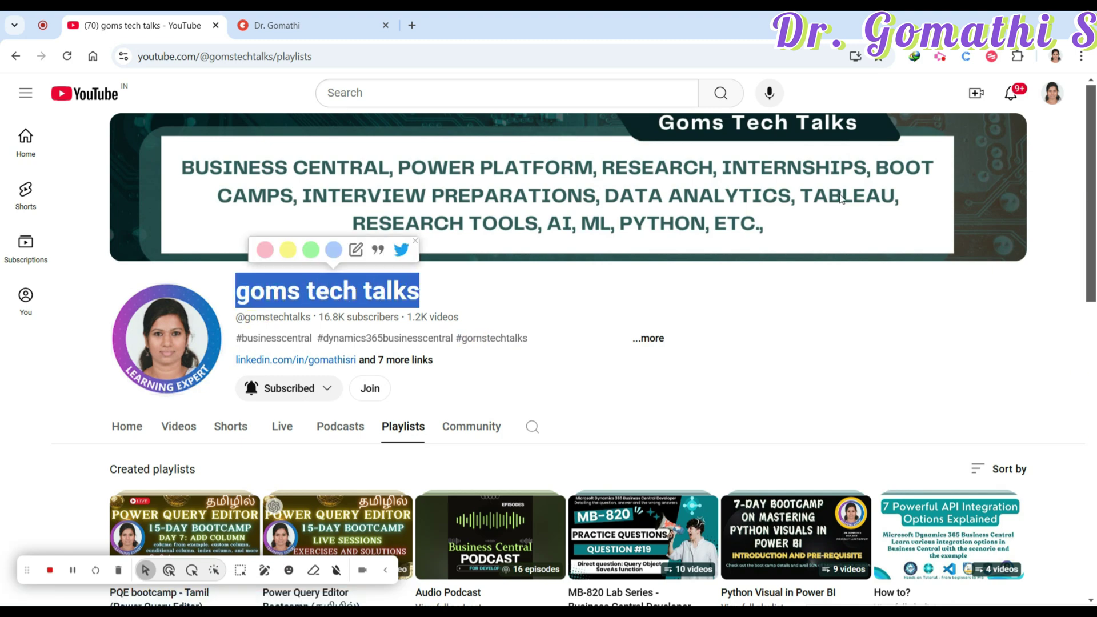
drag(1092, 184, 1081, 540)
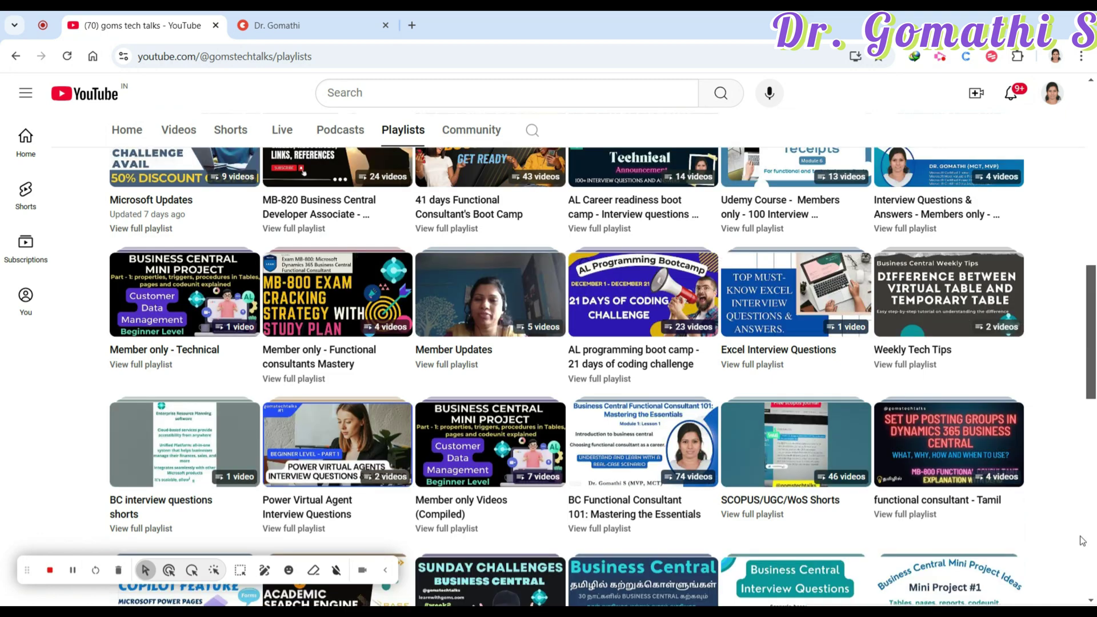
drag(1092, 343, 1094, 548)
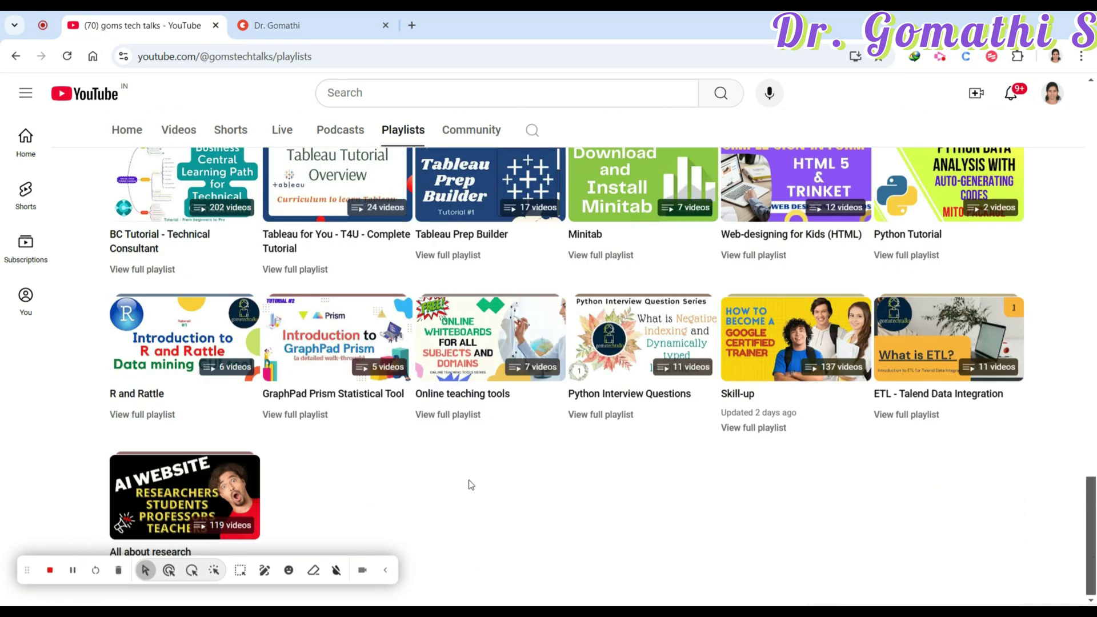
click(265, 570)
mouse_move(237, 428)
mouse_down()
mouse_move(121, 412)
mouse_move(120, 547)
mouse_move(197, 407)
mouse_up()
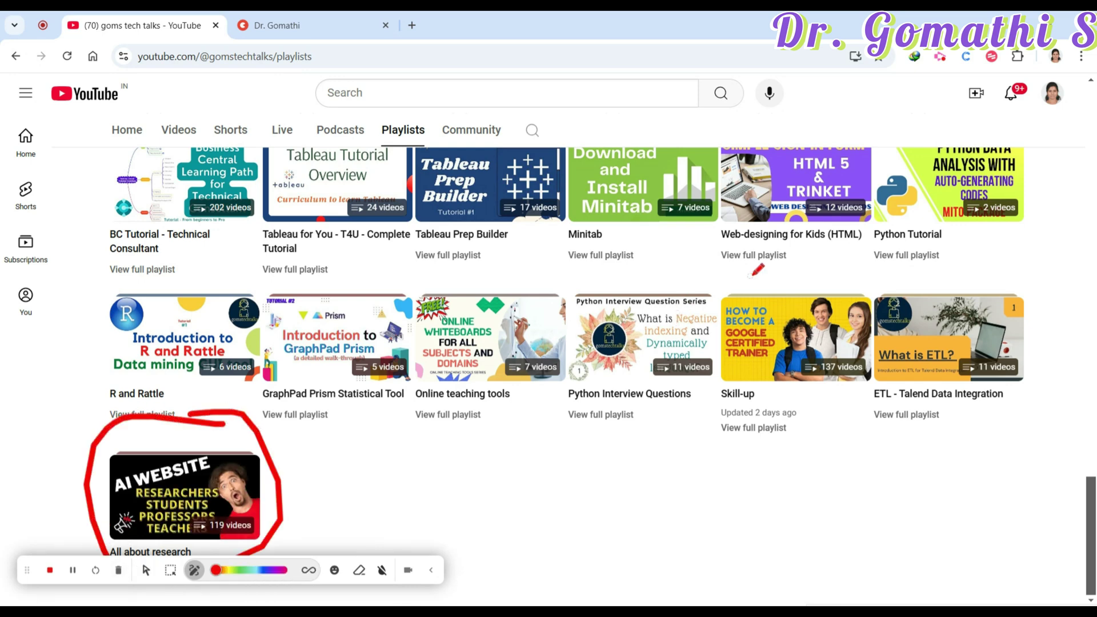
mouse_move(745, 277)
mouse_down()
mouse_move(772, 473)
mouse_move(854, 334)
mouse_up()
drag(838, 284, 715, 266)
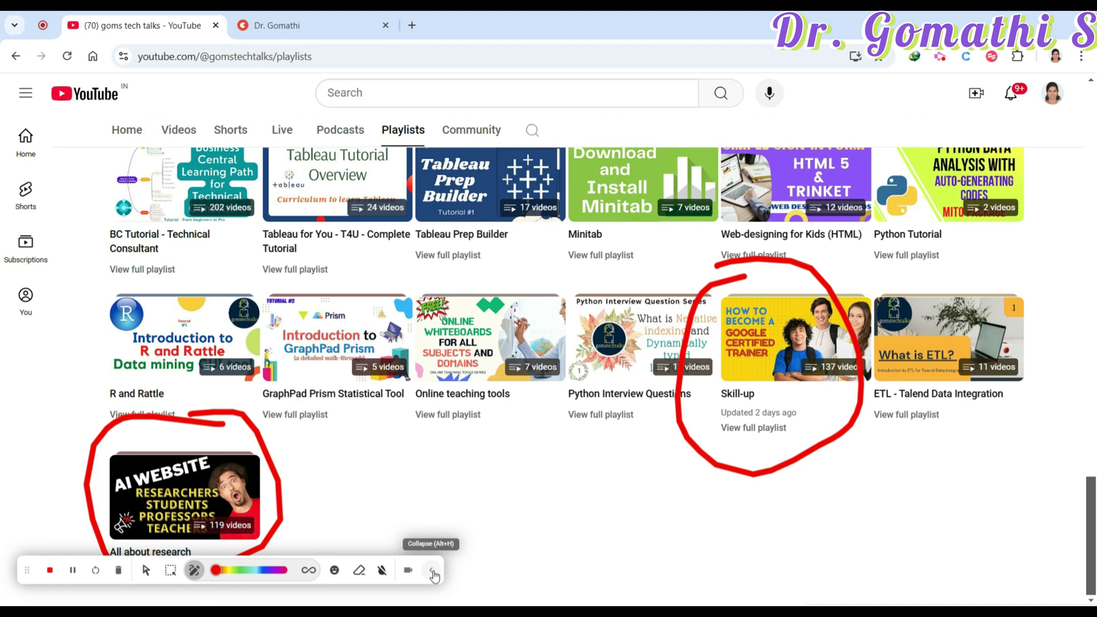
Step: Switch to the topmate profile page and look over the consultation services offered there
click(271, 23)
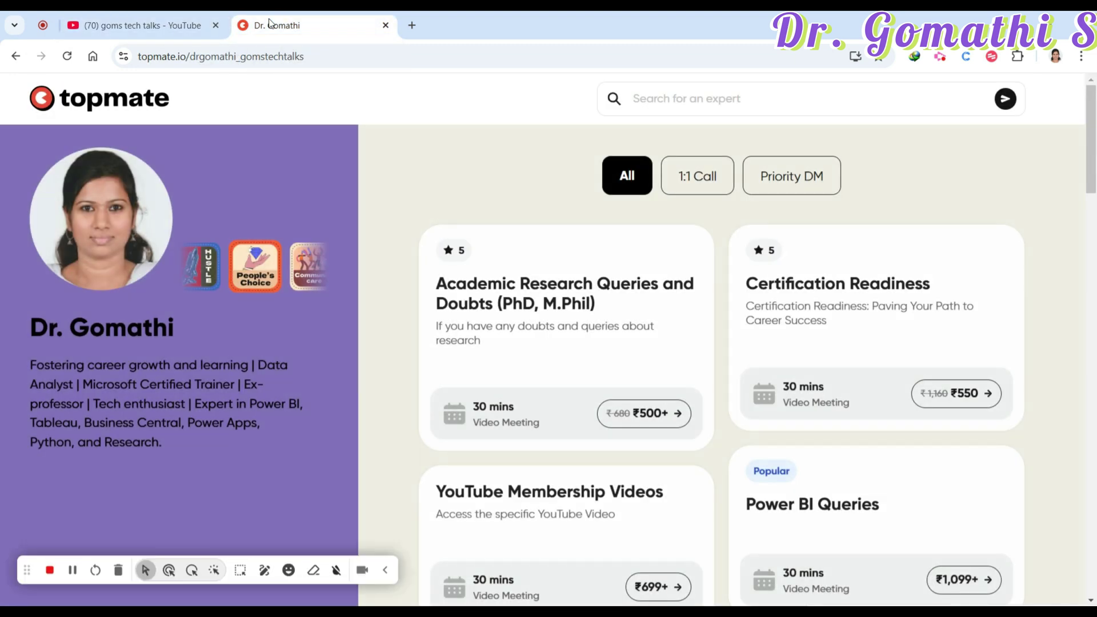
drag(1089, 114, 1095, 84)
click(215, 15)
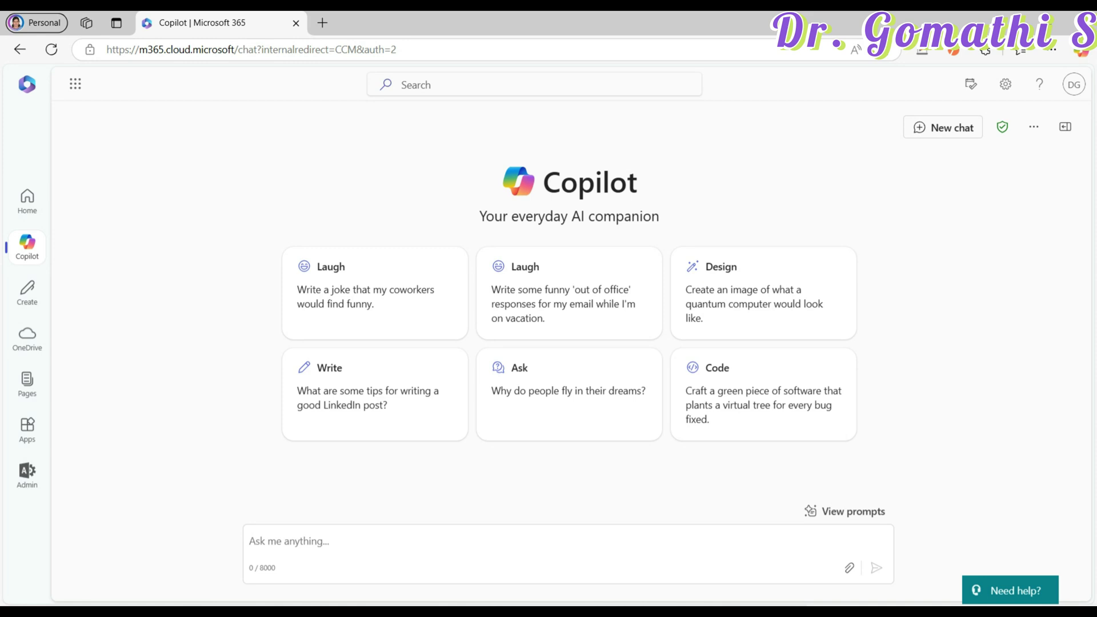
Step: Switch to the Prompts for Research board in Microsoft Whiteboard and add the line "Part-2" to the For Data Analysis note
click(705, 558)
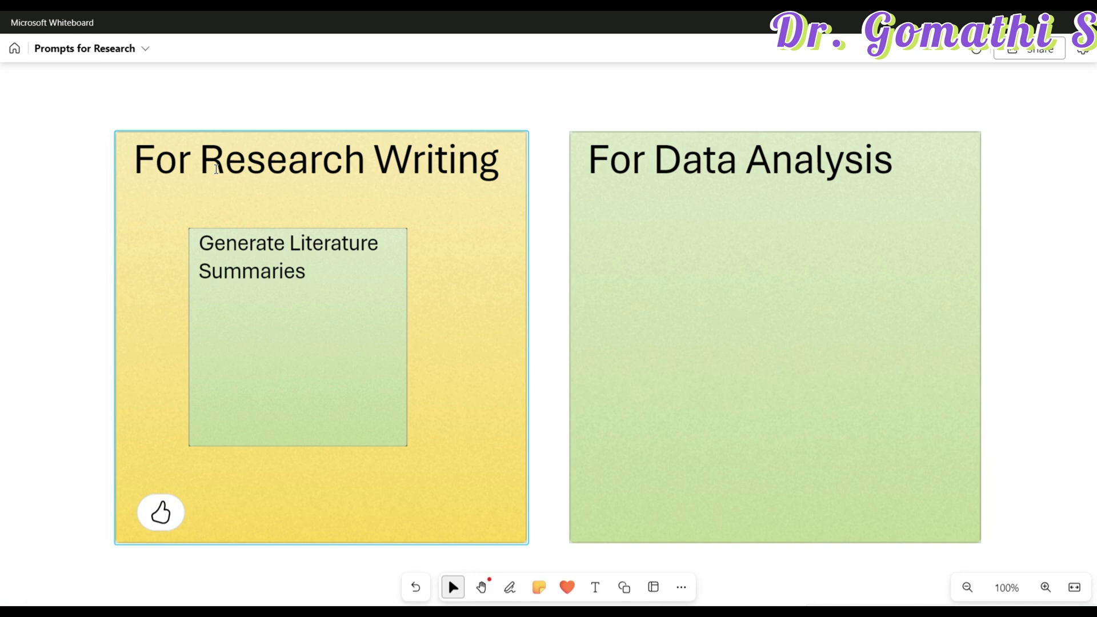
click(678, 163)
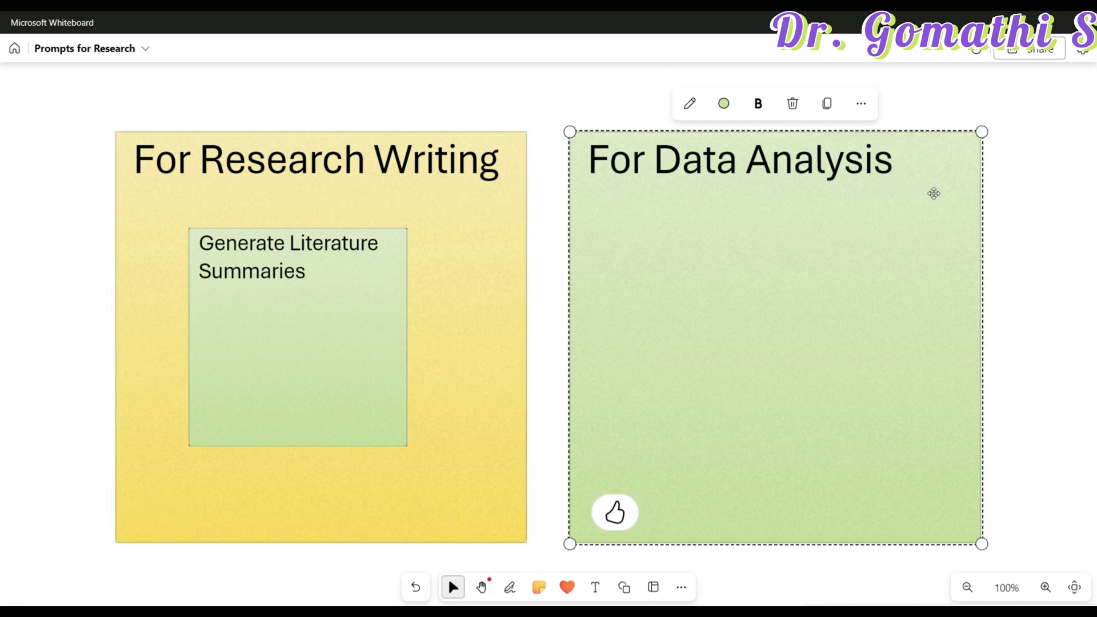
double_click(933, 193)
text(Par)
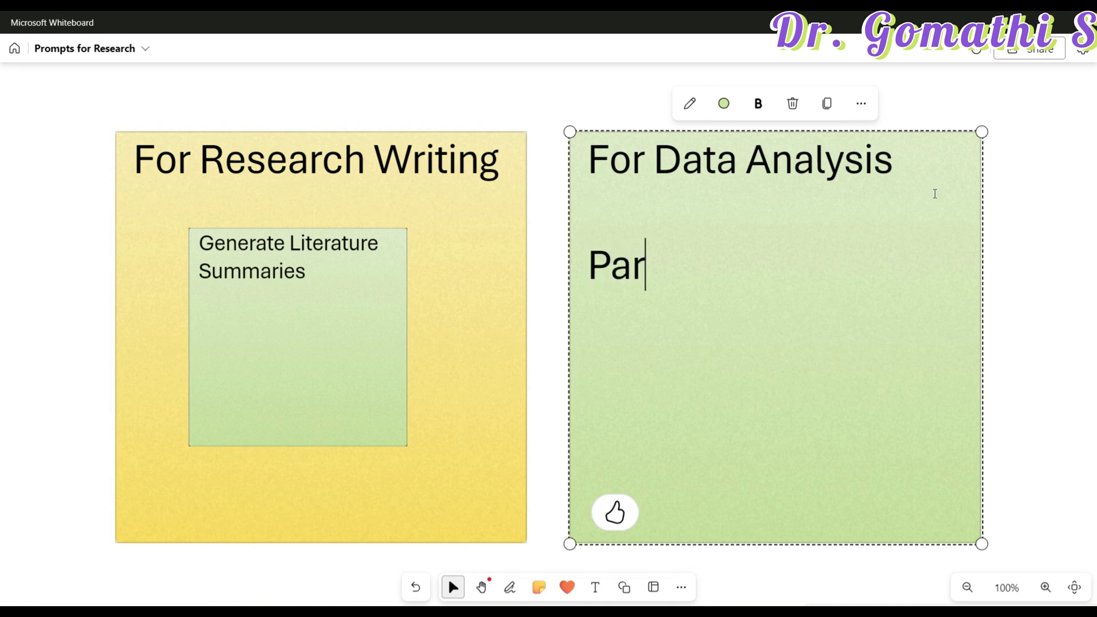
text(t-2)
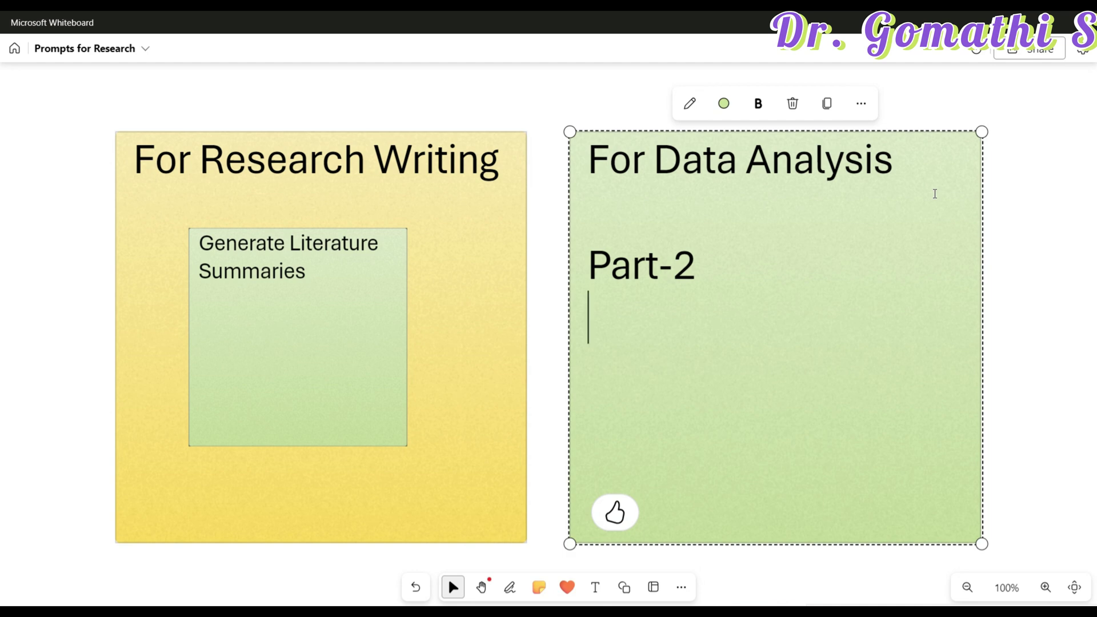
key(Return)
drag(697, 279, 587, 163)
key(BackSpace)
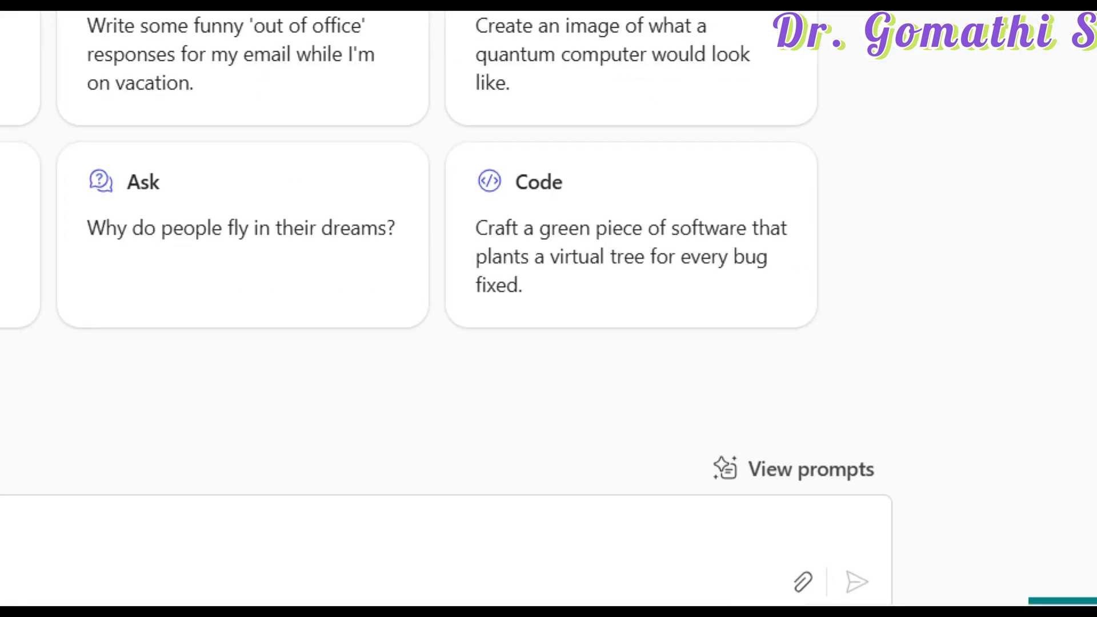
Step: Attach the author's research paper PDF from the Desktop folder to a Copilot chat message
mouse_move(797, 542)
mouse_down()
mouse_move(760, 605)
mouse_move(780, 520)
mouse_move(762, 550)
mouse_up()
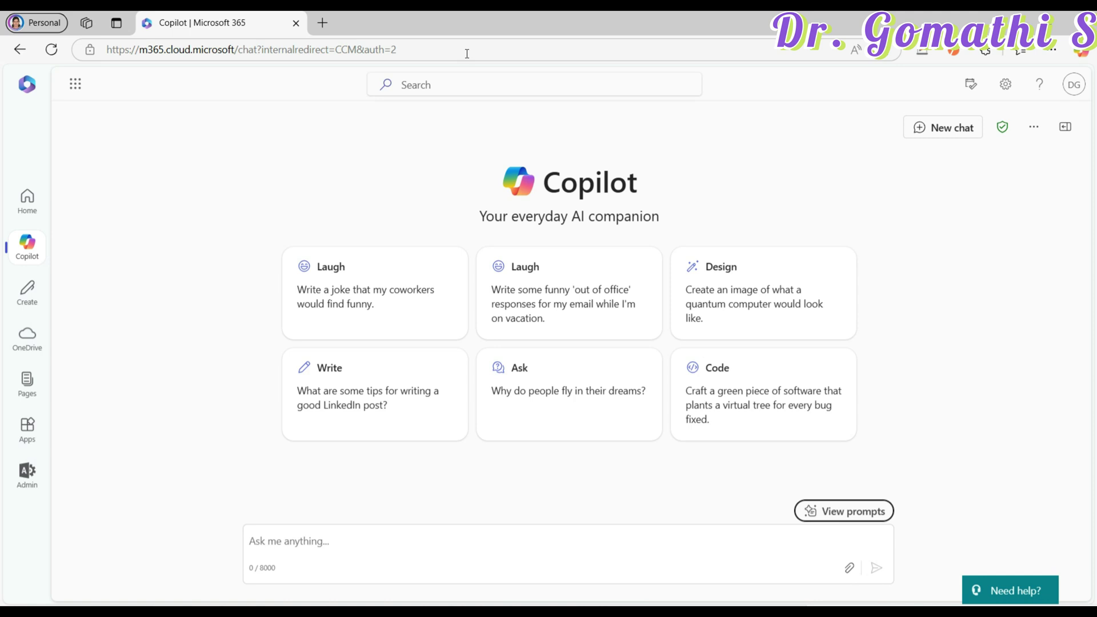
click(849, 571)
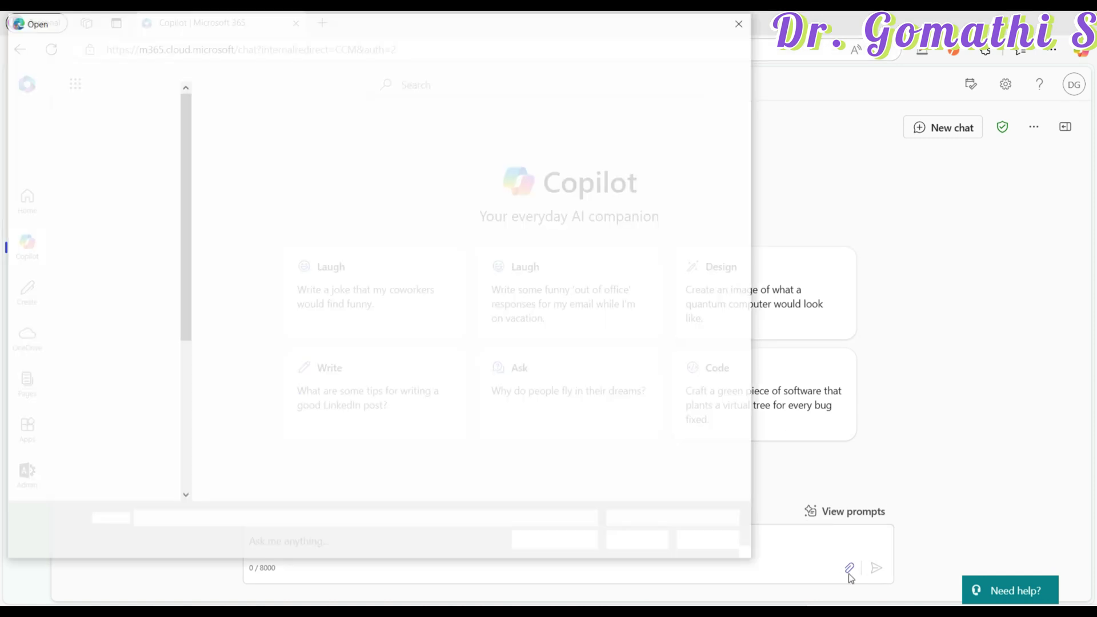
drag(608, 193, 597, 387)
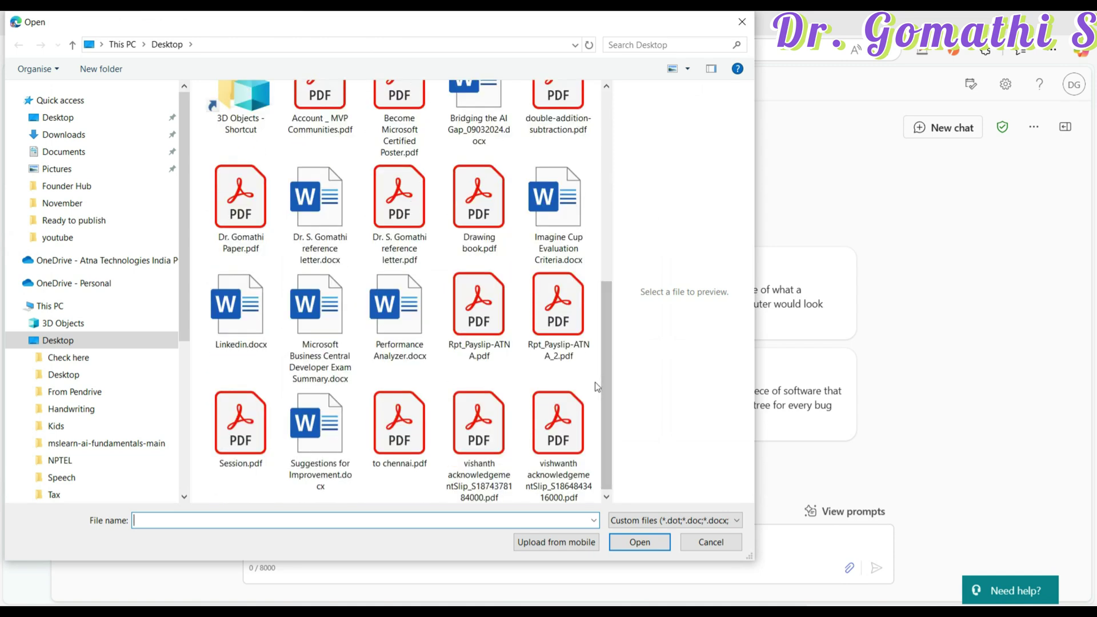
click(235, 192)
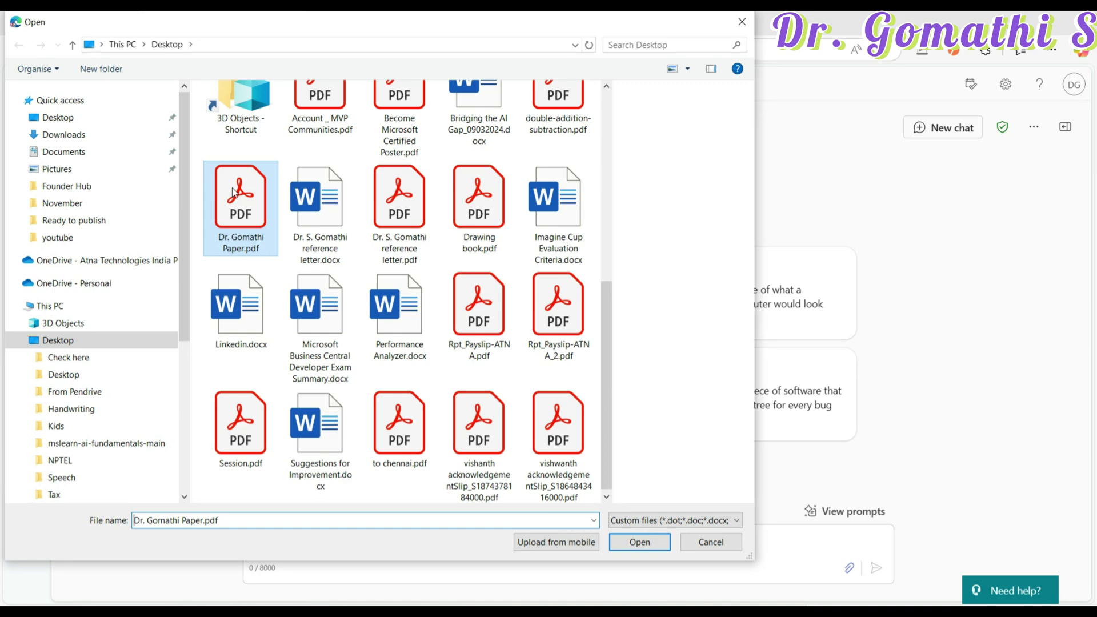
click(636, 547)
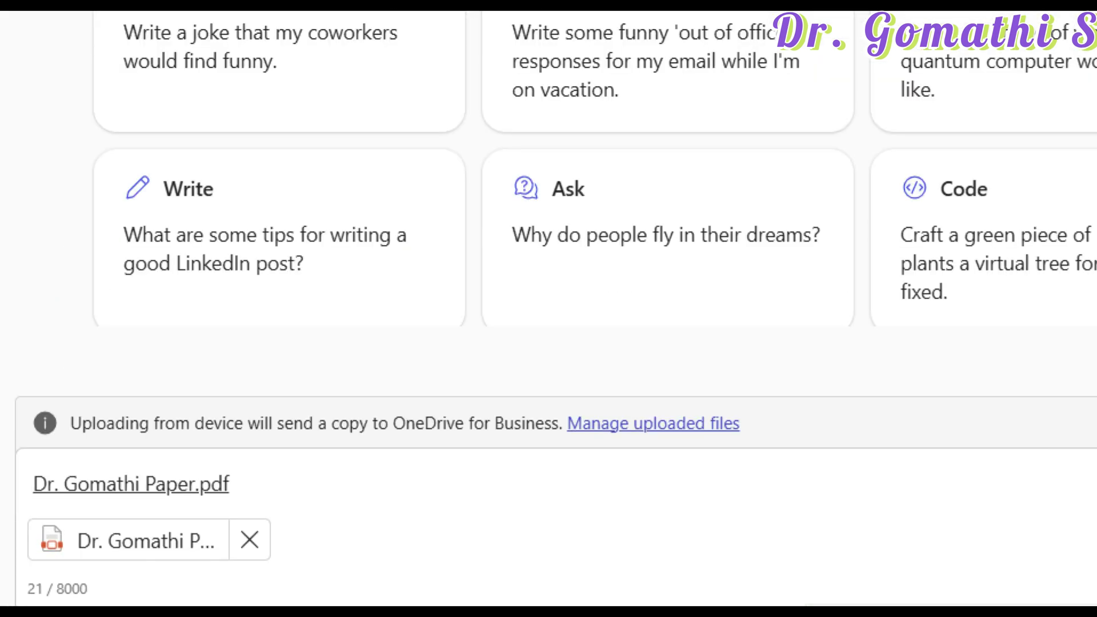
mouse_move(550, 410)
mouse_down()
mouse_move(97, 502)
mouse_move(535, 521)
mouse_move(356, 375)
mouse_up()
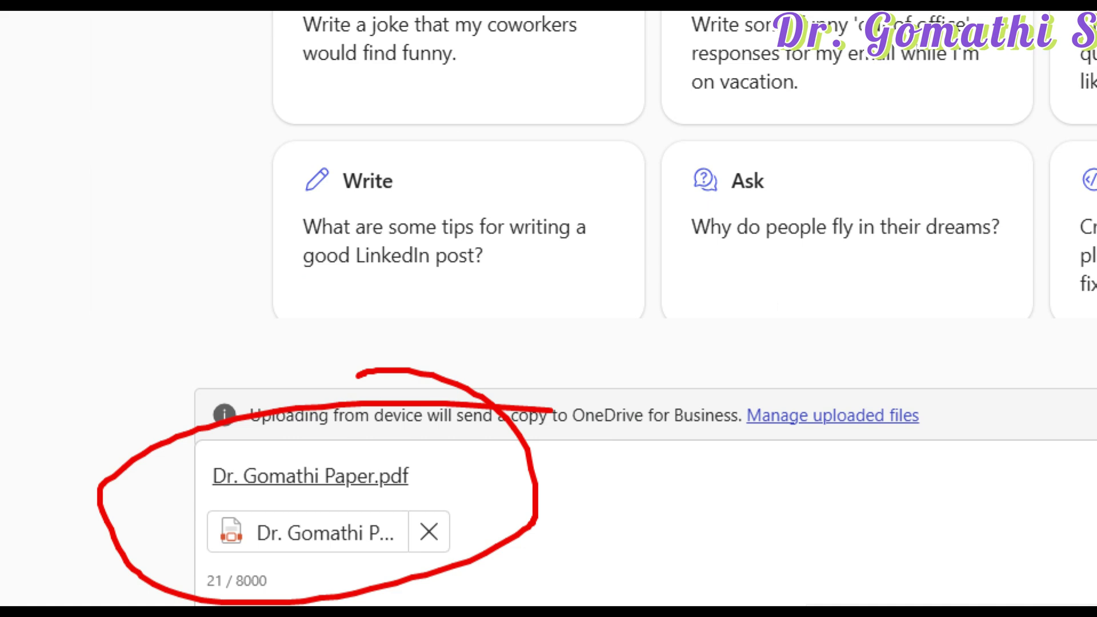
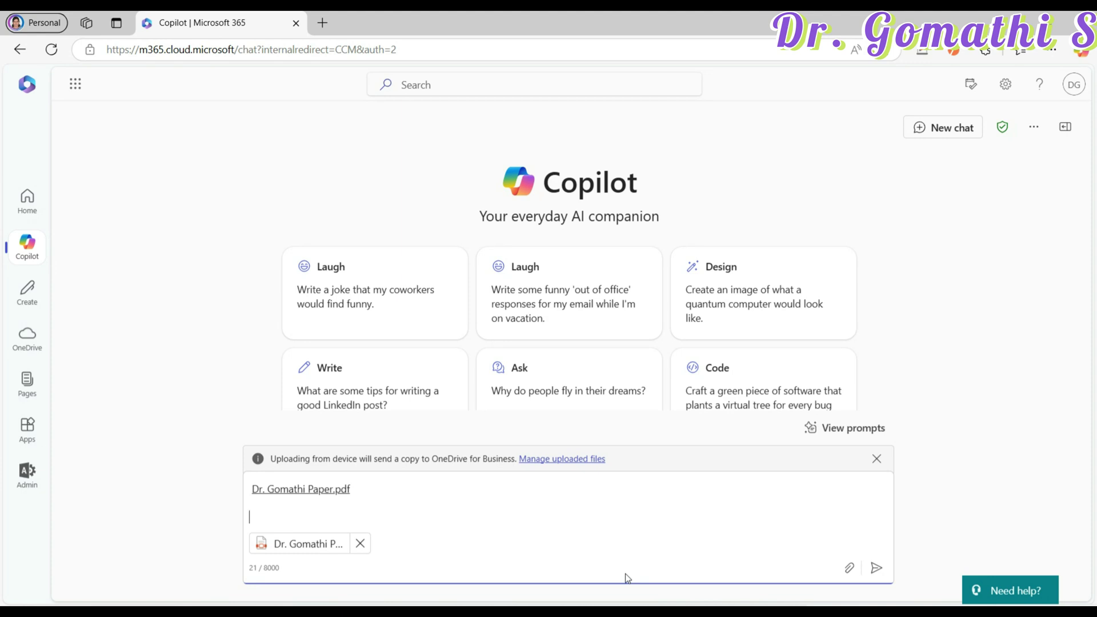
Step: Write the prompt "Summarize the key points and findings from the research article" below the attached paper
text(Summarize the key po)
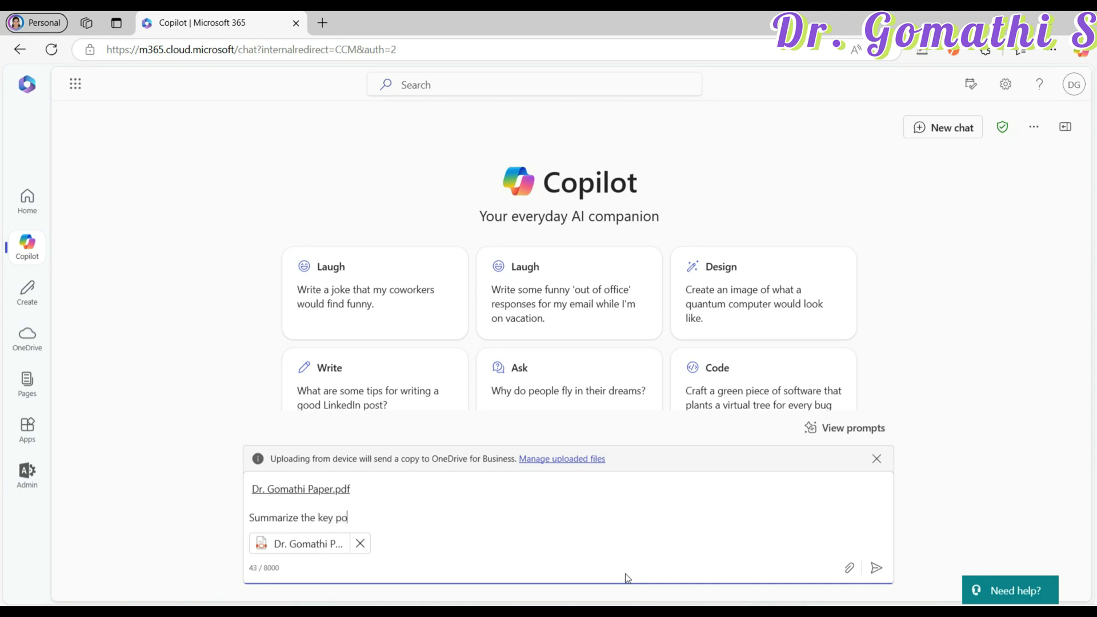
text(ints)
text( and findings)
text( fro)
text(m the)
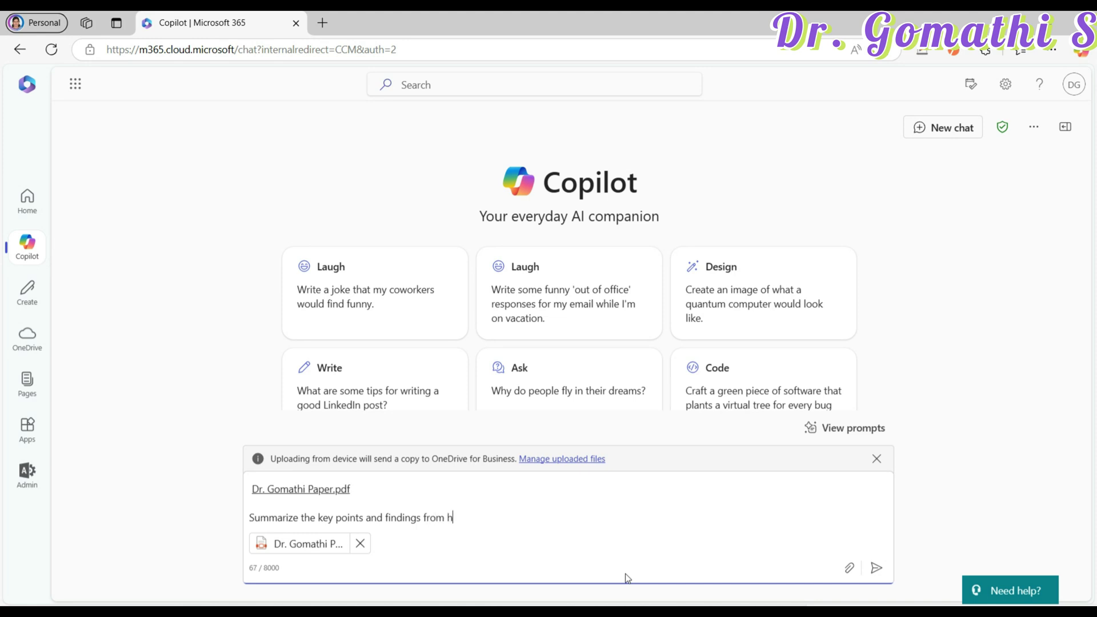
text( research article)
Step: Add the sentence "Highlight the research gaps and implications" to the prompt and submit it to Copilot
text(. Hish)
key(BackSpace)
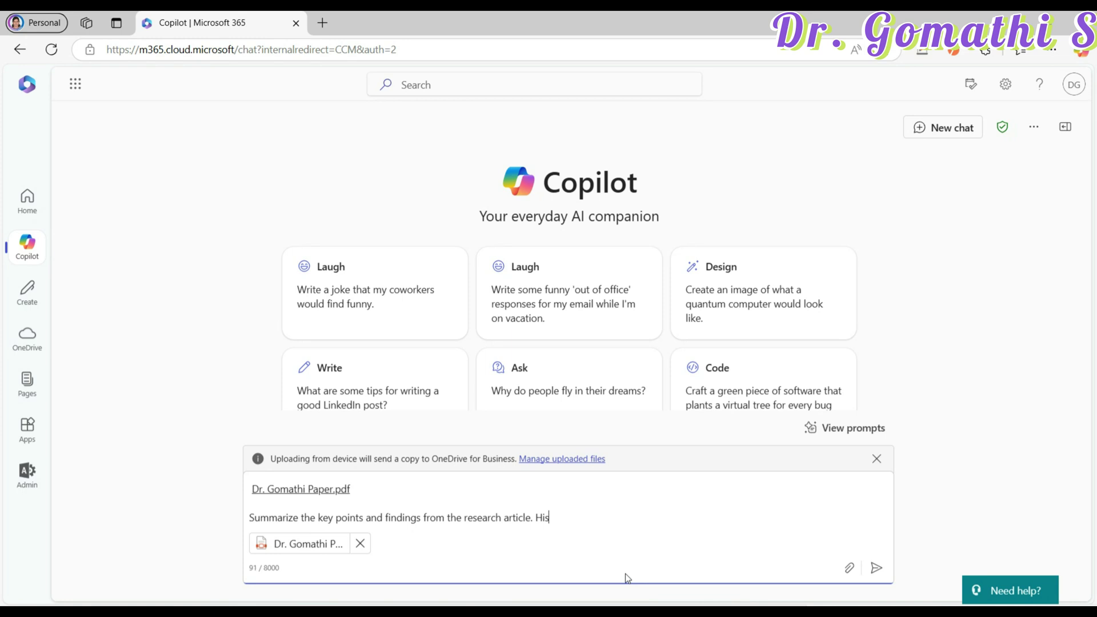
key(BackSpace)
text(ghlight the research gaps and im)
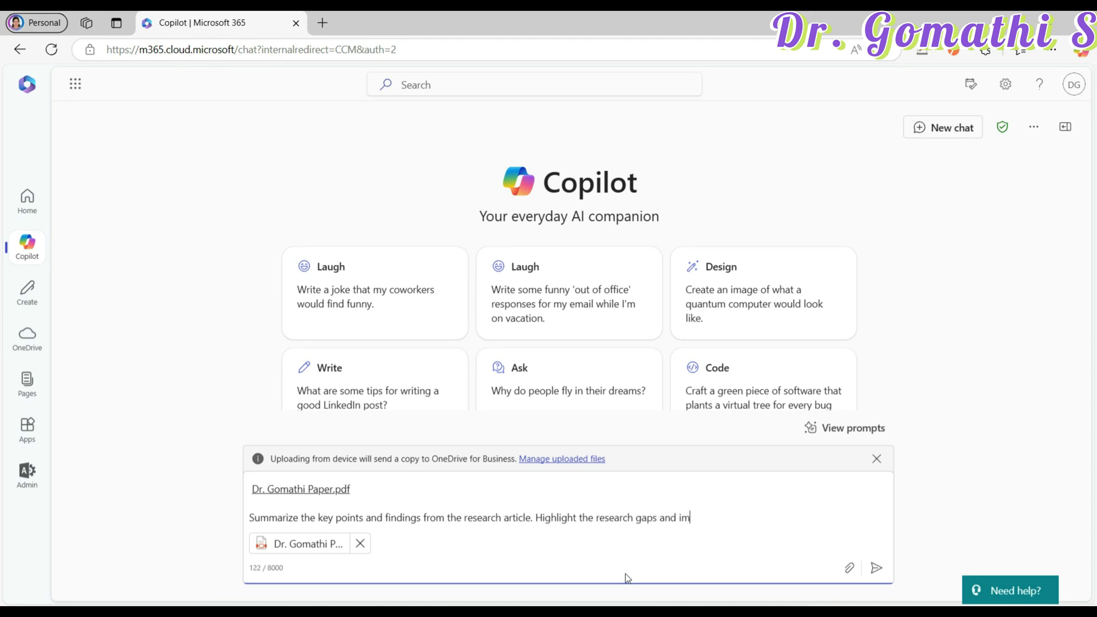
text(plicati)
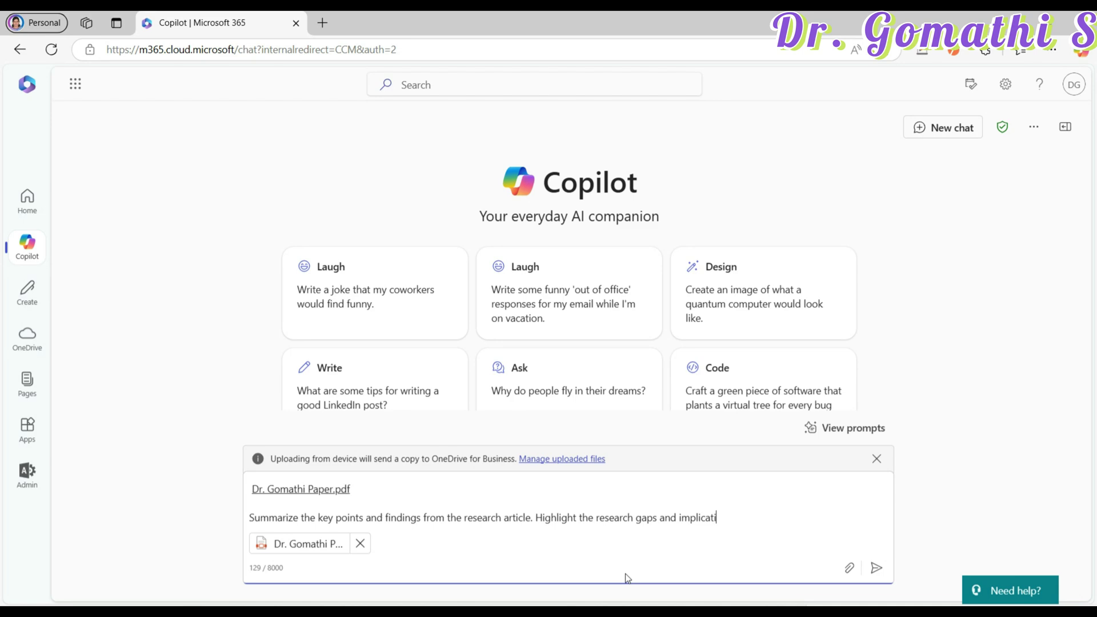
text(ons)
key(Return)
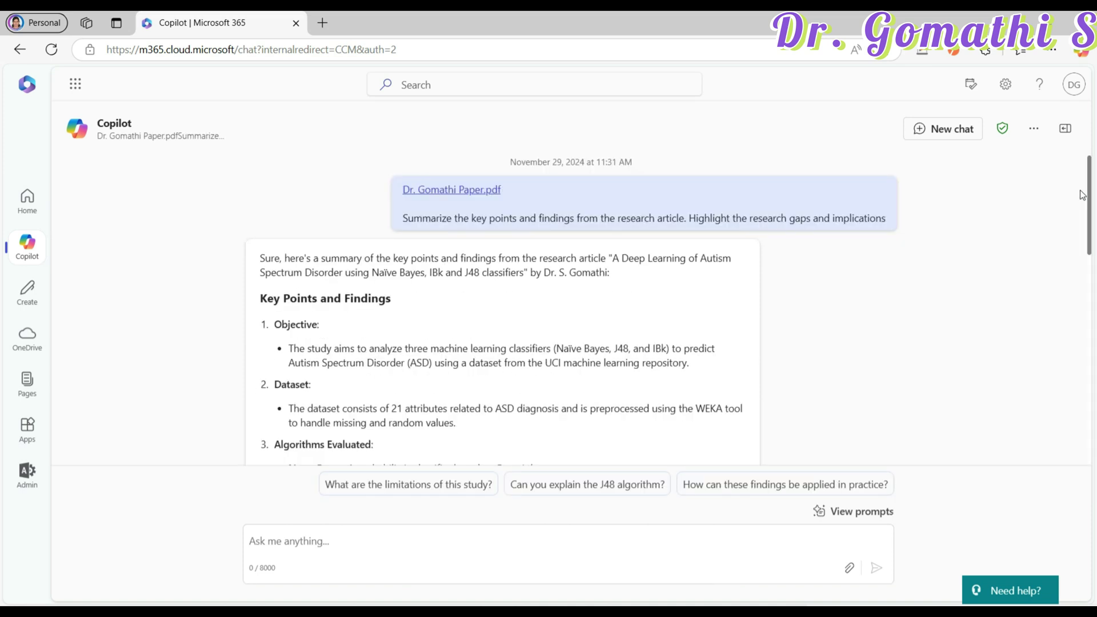
Step: Copy Copilot's full response and paste it into a new blank Word document
drag(1092, 240, 1094, 503)
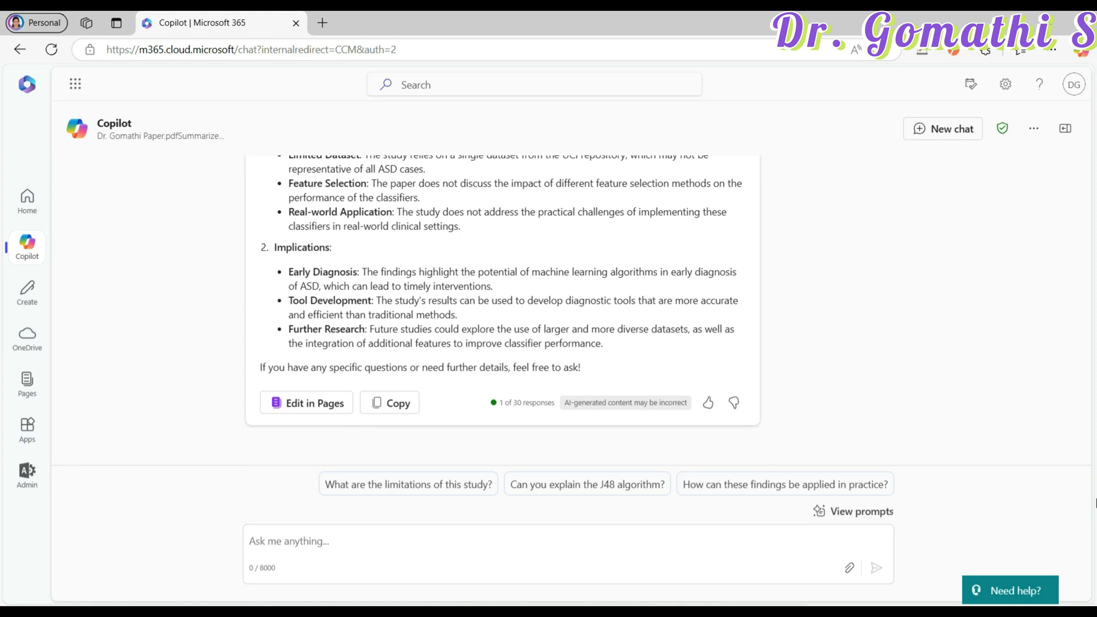
click(410, 414)
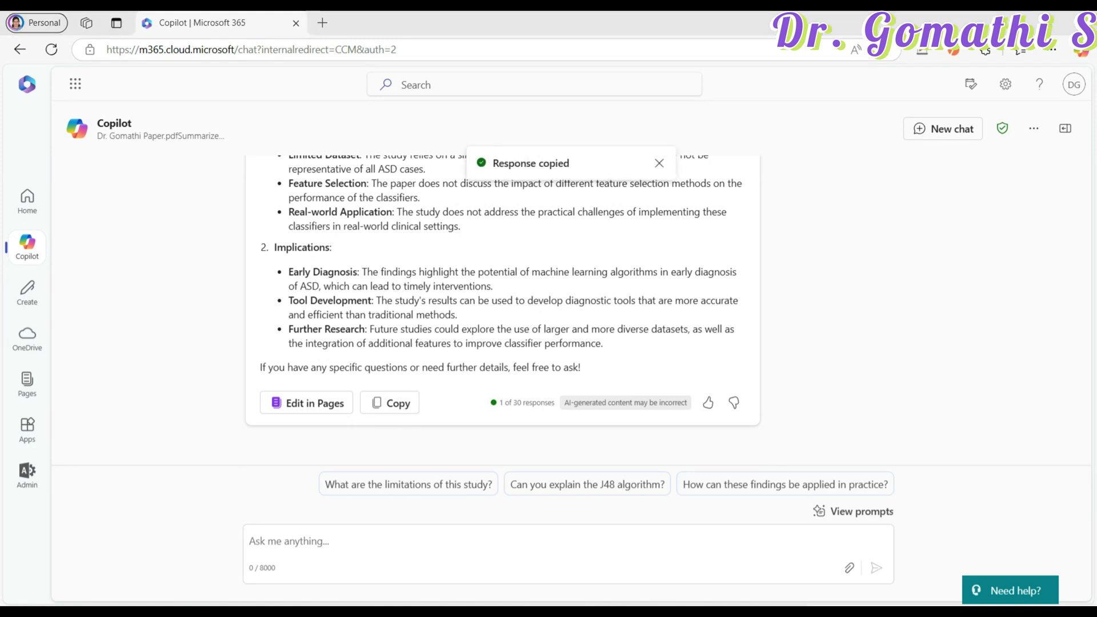
key(super+s)
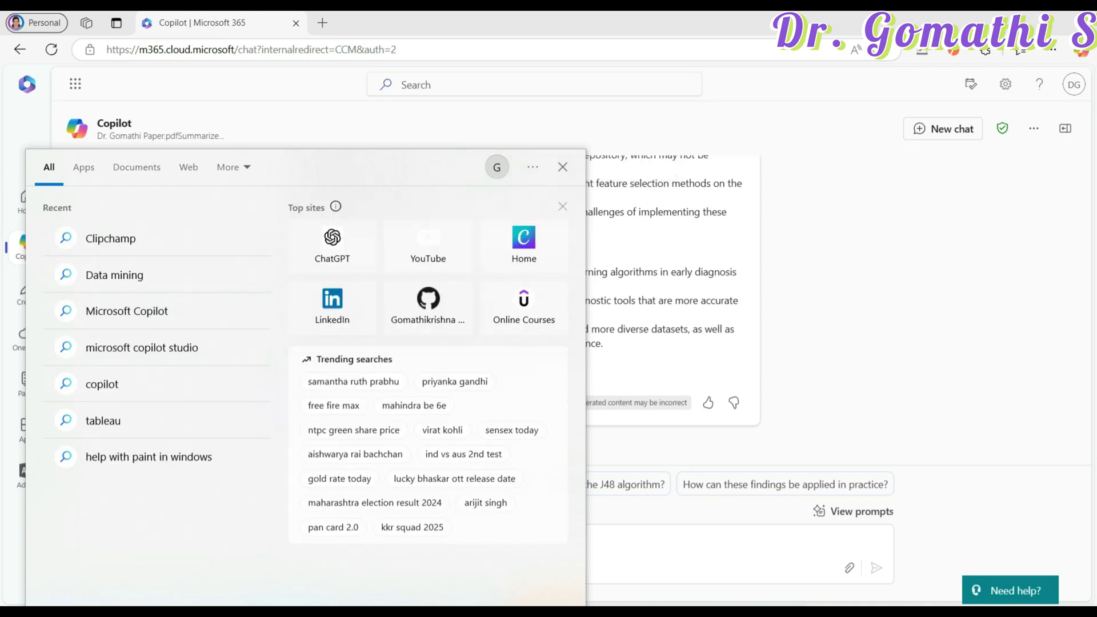
text(wo)
key(Return)
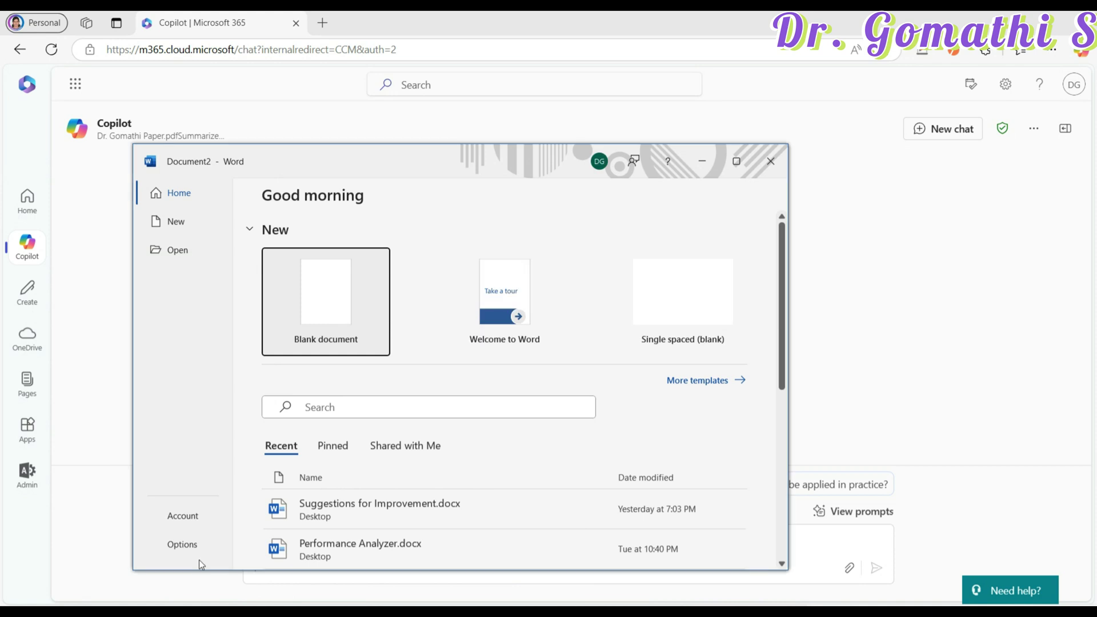
key(Return)
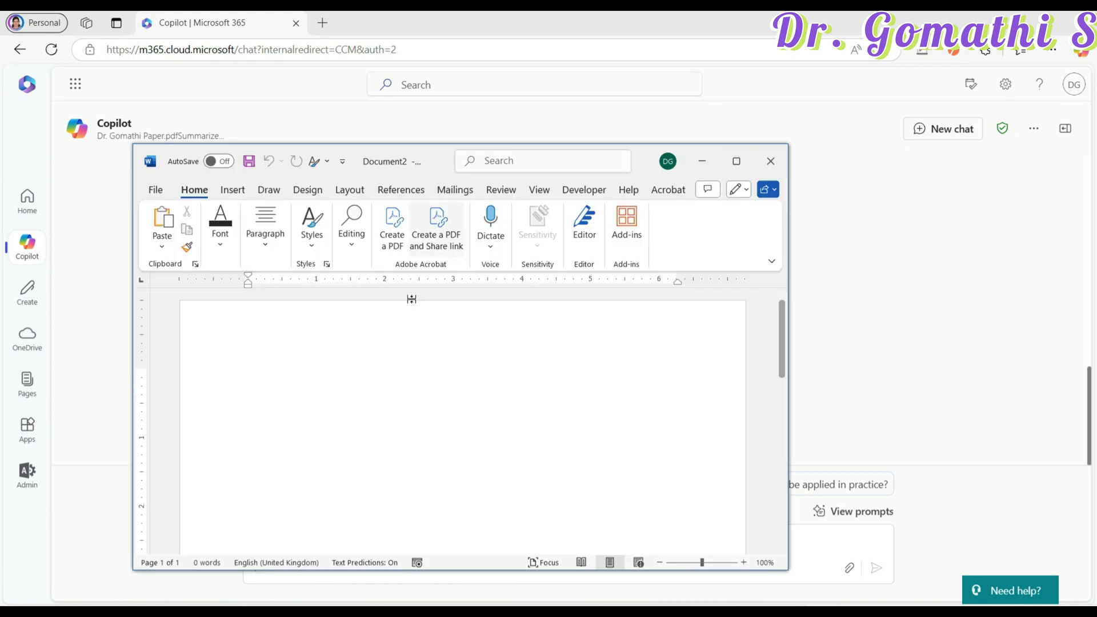
click(735, 162)
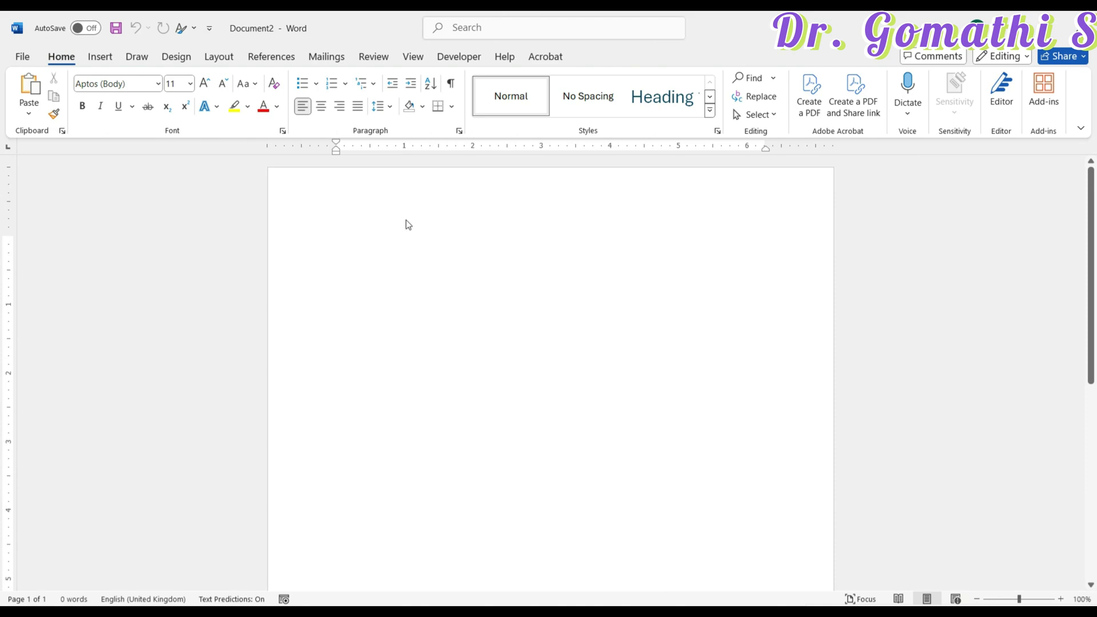
key(ctrl+v)
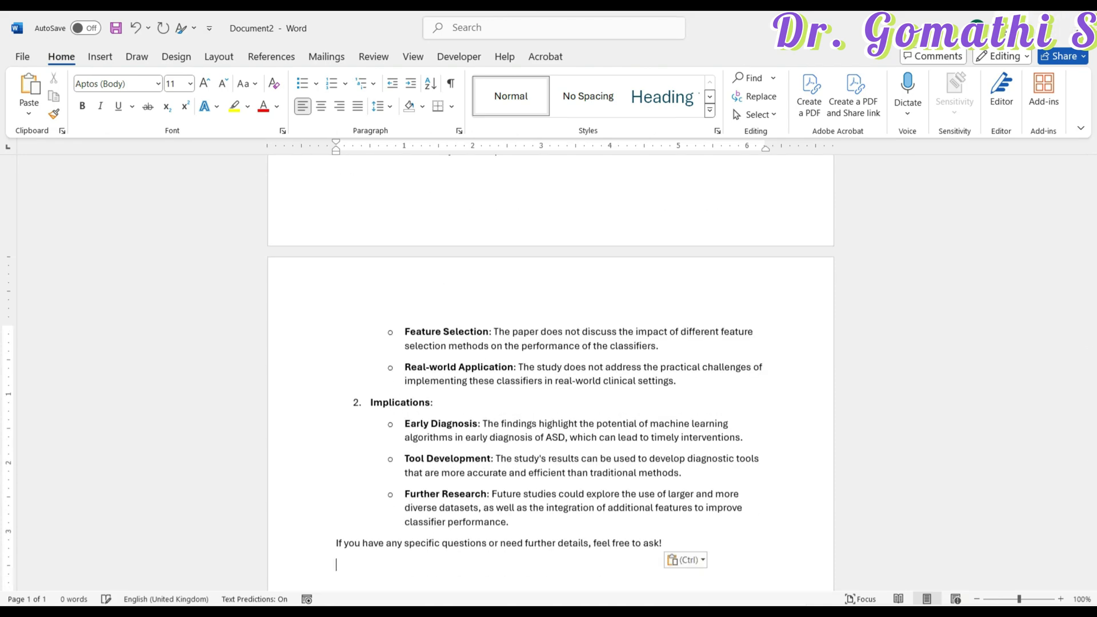
Step: Return to the Copilot chat and look at the suggested follow-up questions below the response, underlining them
key(alt+Tab)
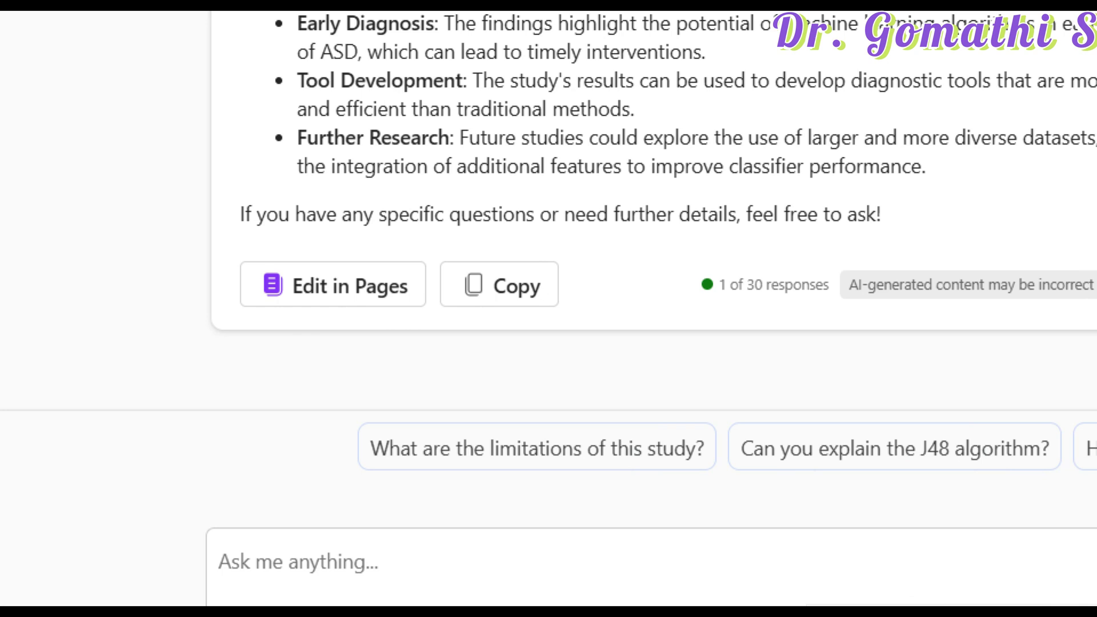
mouse_move(35, 537)
mouse_down()
mouse_move(406, 503)
mouse_move(591, 521)
mouse_move(817, 488)
mouse_up()
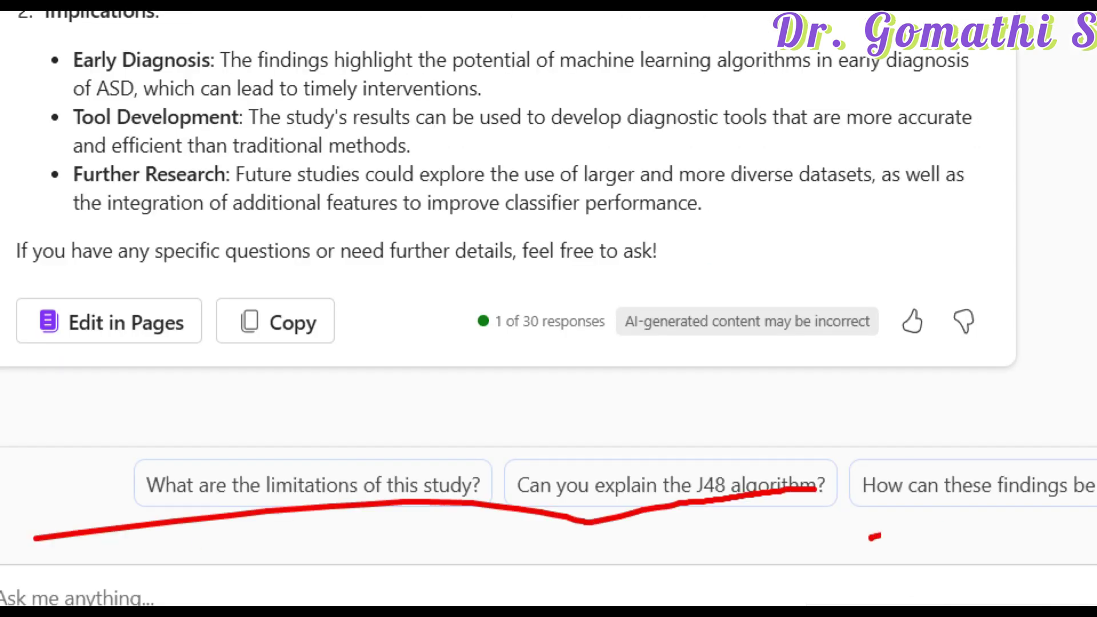
drag(868, 537, 1096, 503)
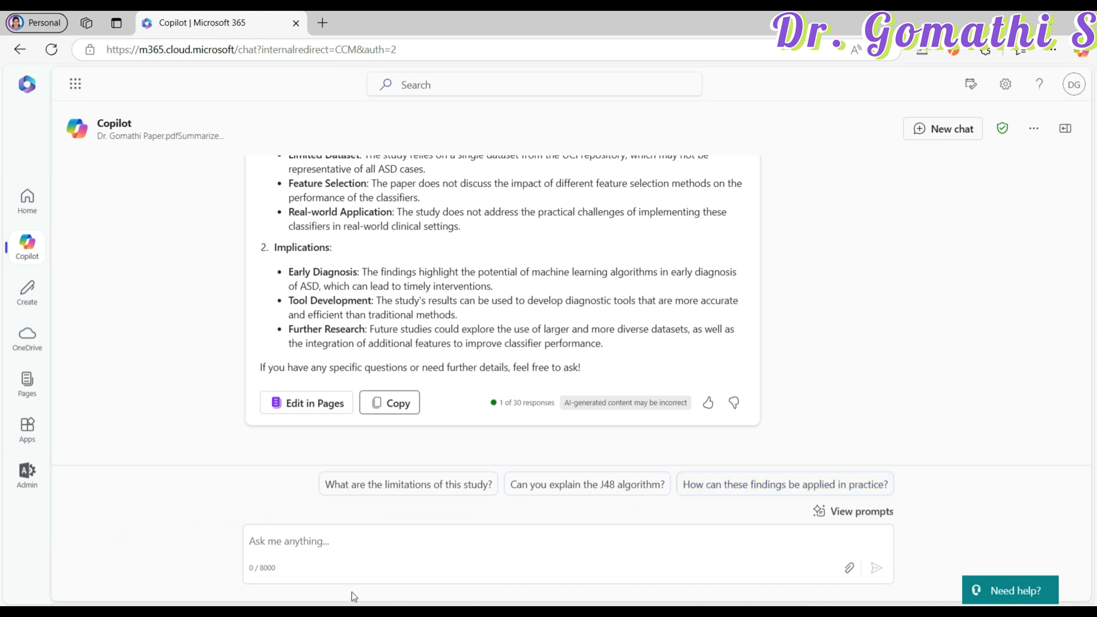
Step: Highlight the 8000-character limit shown below the empty prompt field
click(260, 569)
drag(259, 570, 283, 571)
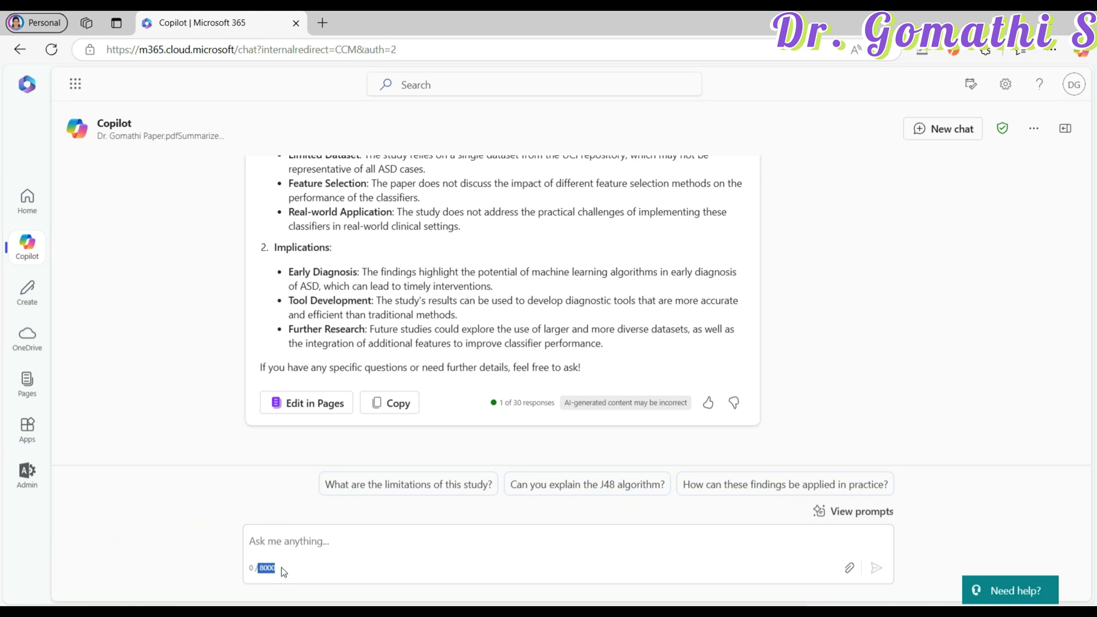
click(883, 396)
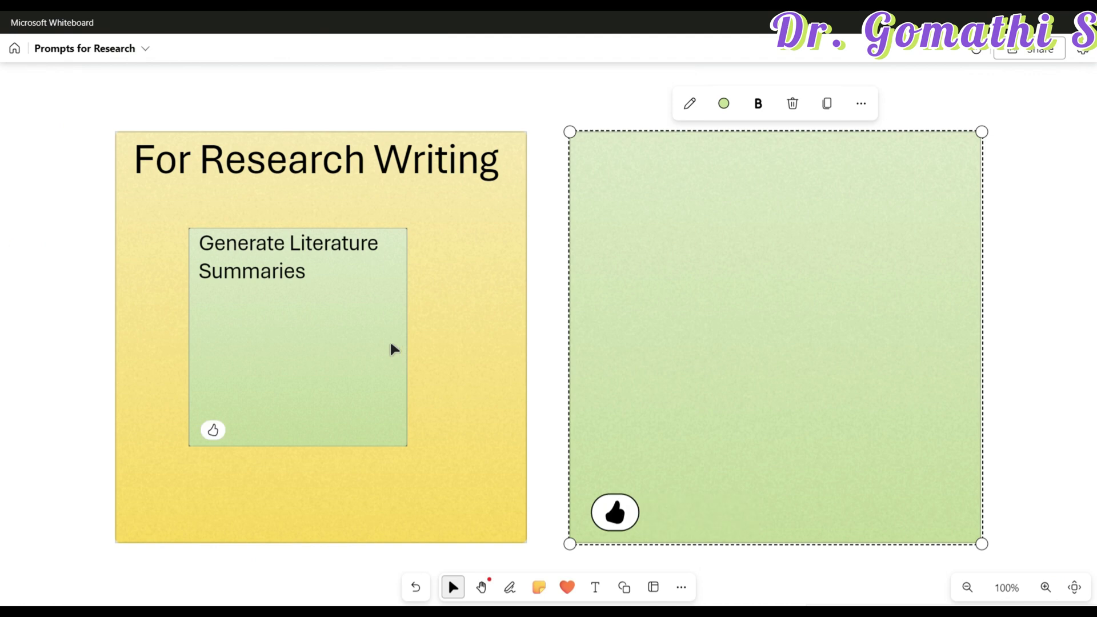
Step: In Microsoft Whiteboard, move the "Generate Literature Summaries" note from the "For Research Writing" square onto the large green square
click(393, 348)
drag(393, 348, 796, 273)
scroll(796, 273, down, 5)
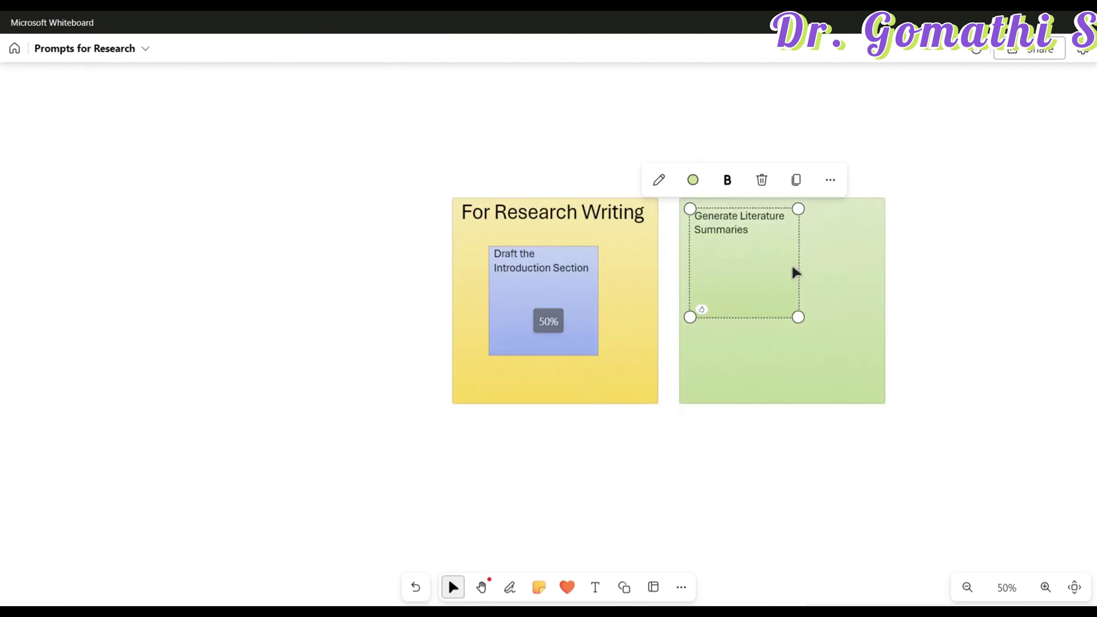
click(1046, 589)
drag(873, 525, 709, 557)
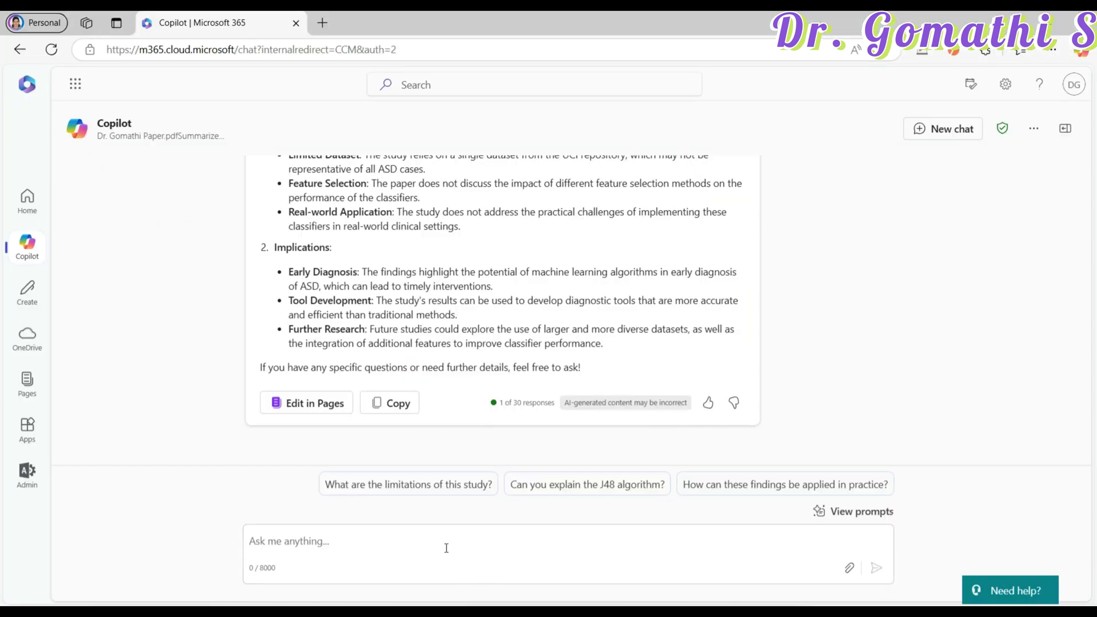
Step: In the Copilot chat, begin a new prompt with "Write an introduction for my research on"
click(446, 548)
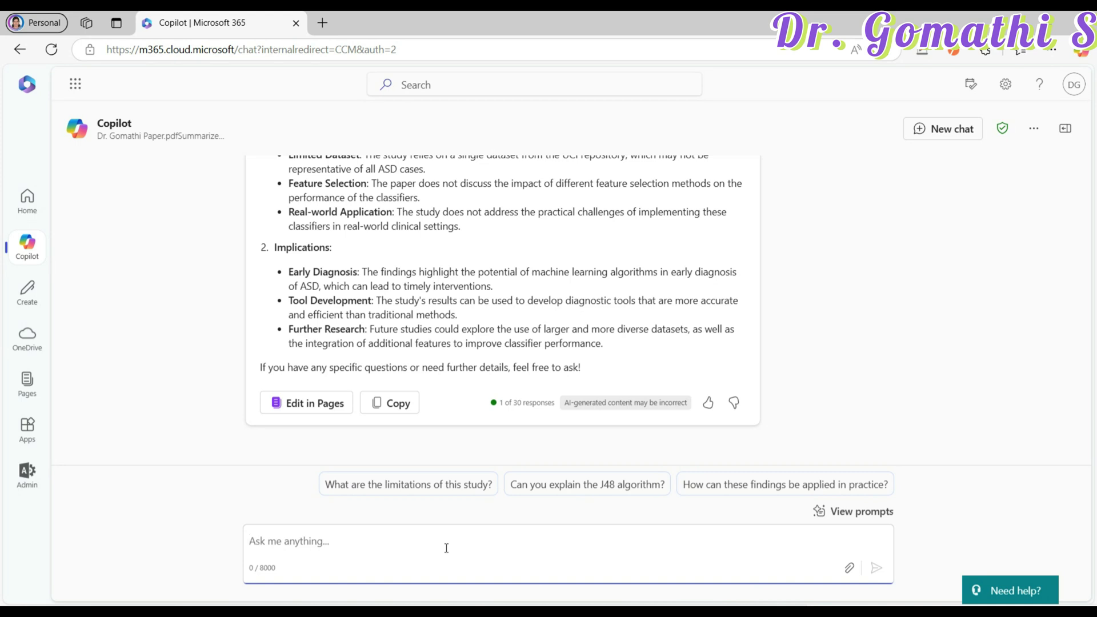
text(Write)
text( an introductio)
text(n for my r)
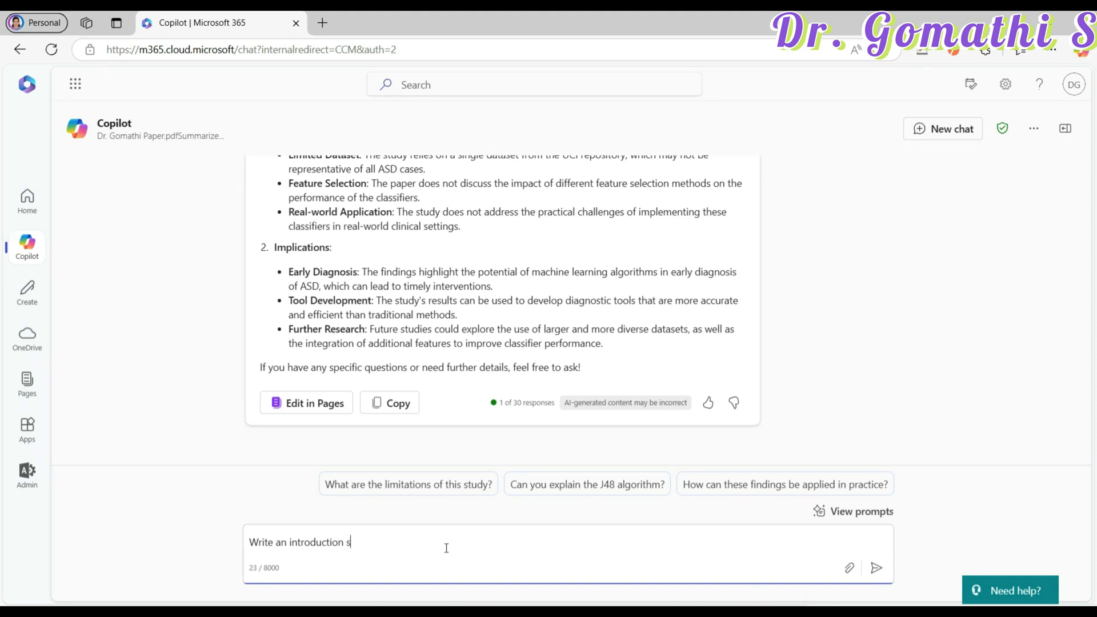
text(esearch on)
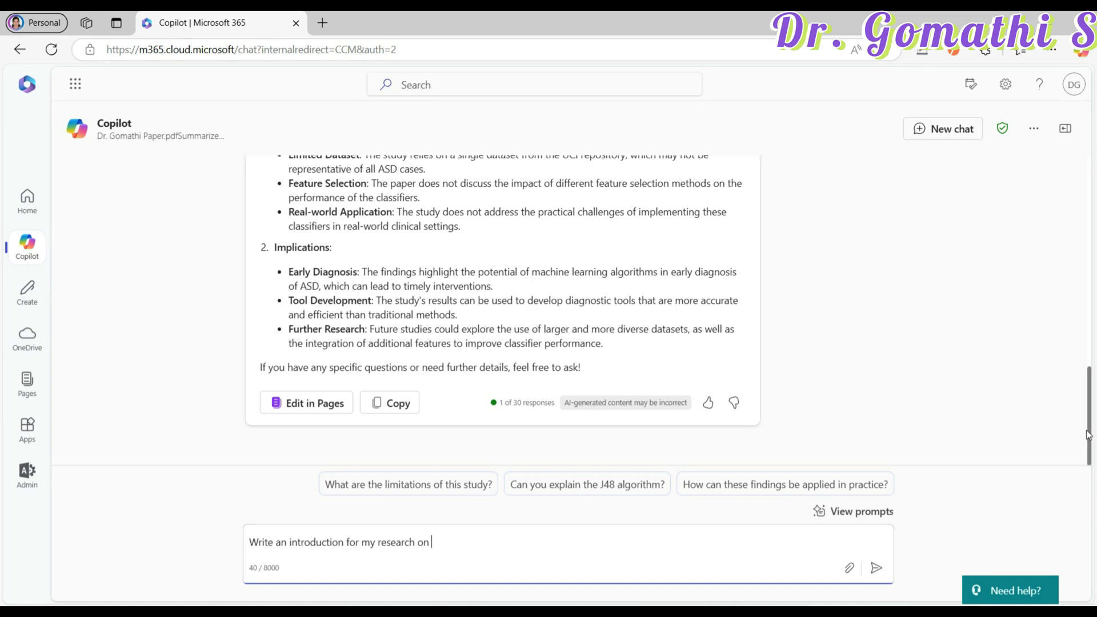
Step: Look back at the first prompt and the beginning of its response in the chat, highlighting the prompt text
scroll(1083, 346, up, 3)
drag(1084, 346, 1087, 207)
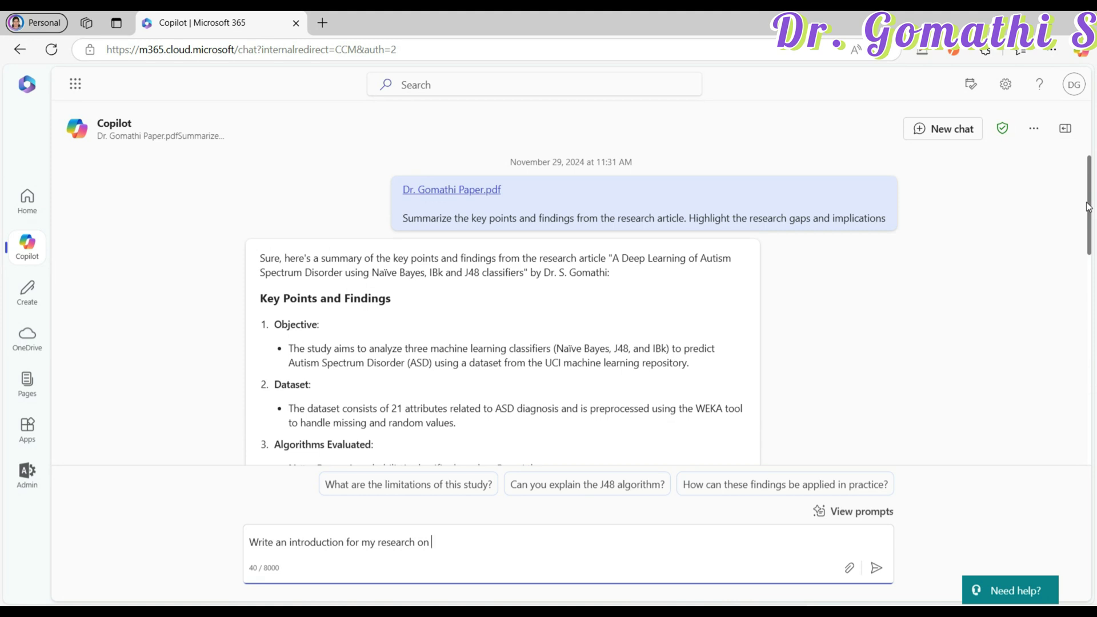
drag(1088, 207, 1094, 246)
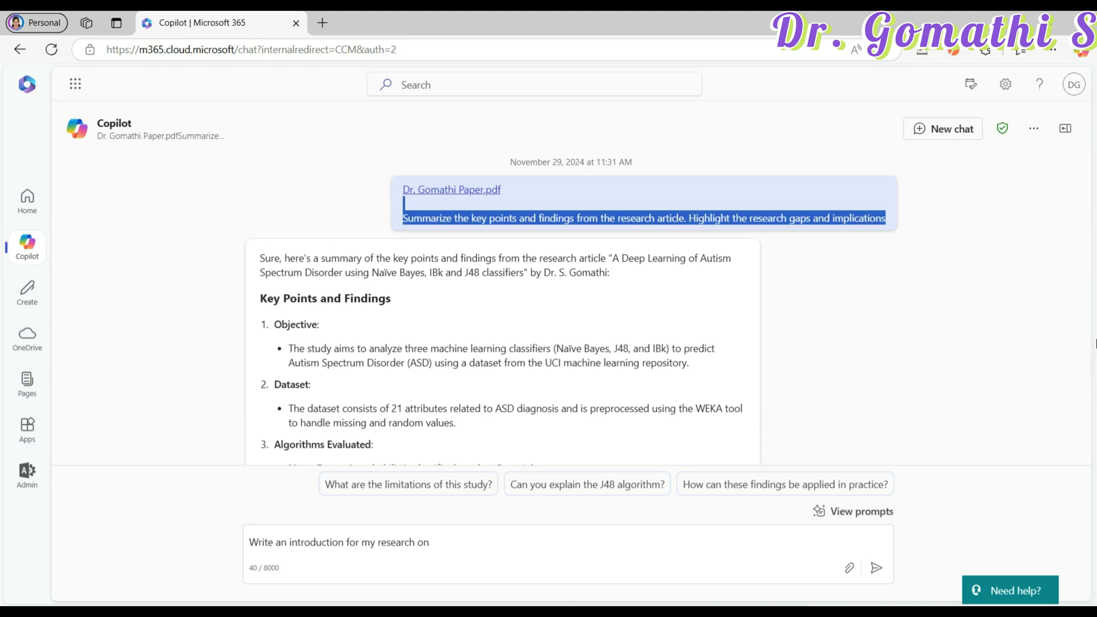
click(1095, 344)
scroll(1095, 278, down, 1)
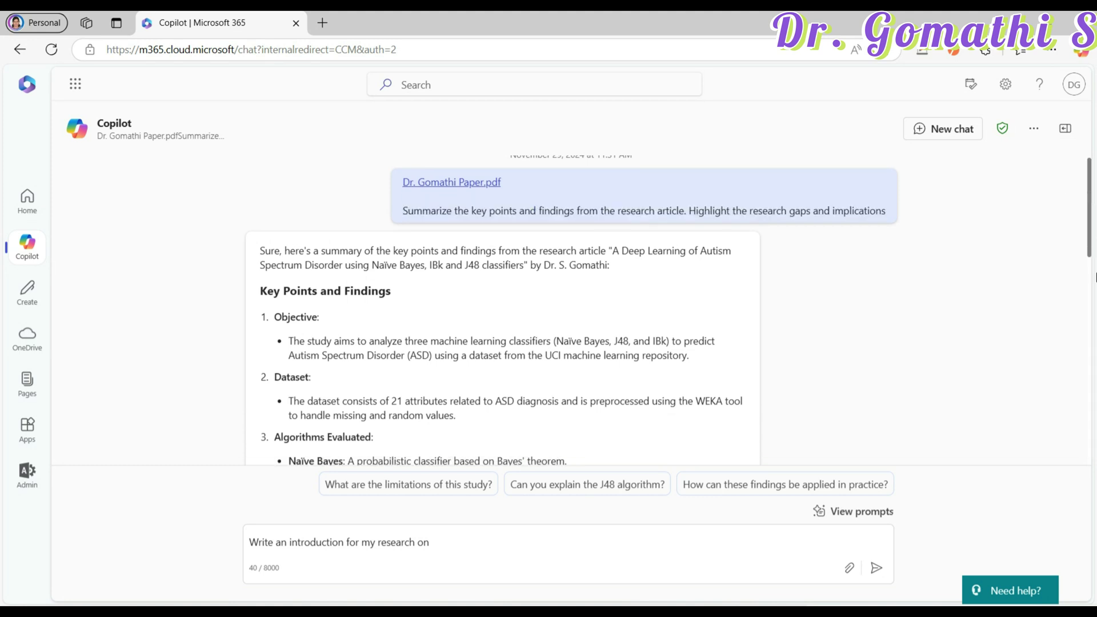
scroll(1095, 278, down, 10)
Step: Continue the prompt with "ASD. Include the background, the problem statement and the objective of the study"
click(551, 543)
text([Topic)
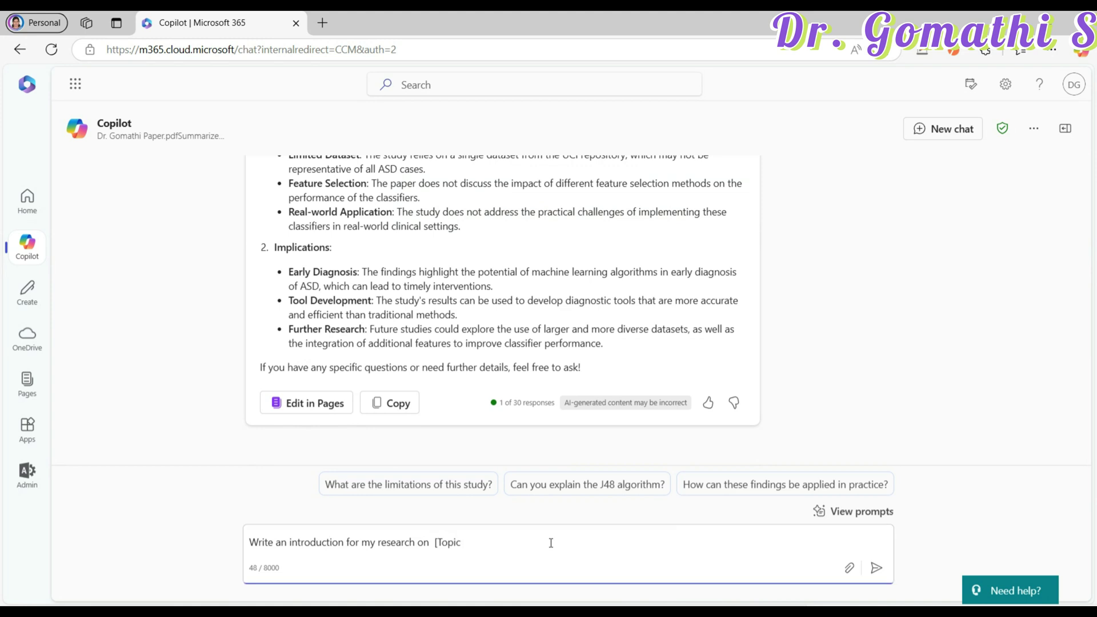
key(BackSpace)
key(BackSpace)
key(BackSpace)
key(BackSpace)
key(BackSpace)
key(BackSpace)
text(ASD)
text(. Include the background, the)
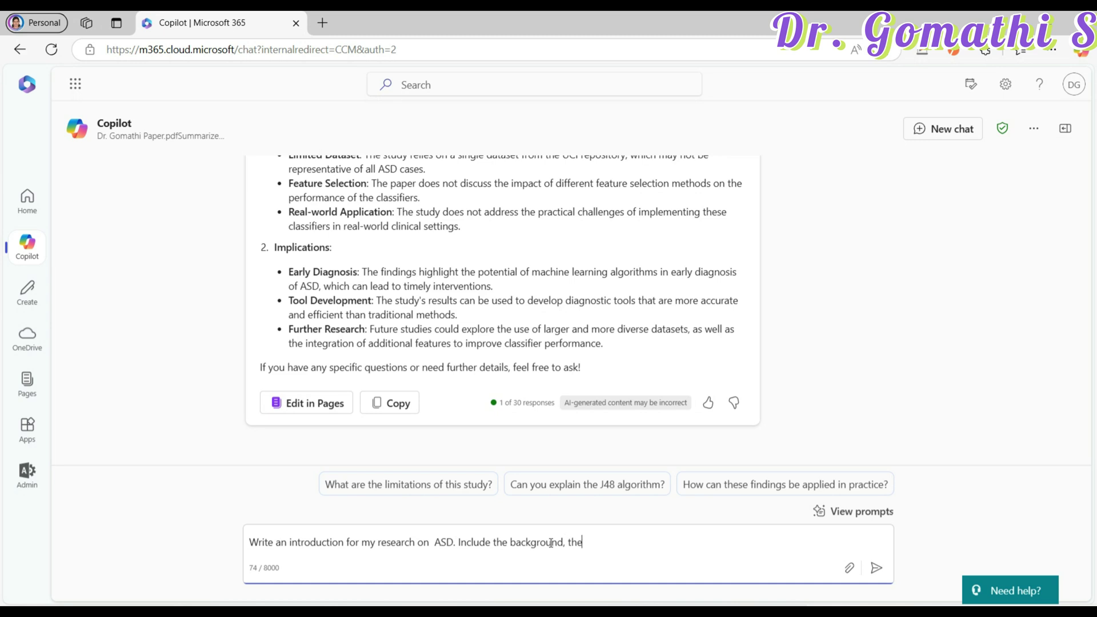
text( problem statement and the )
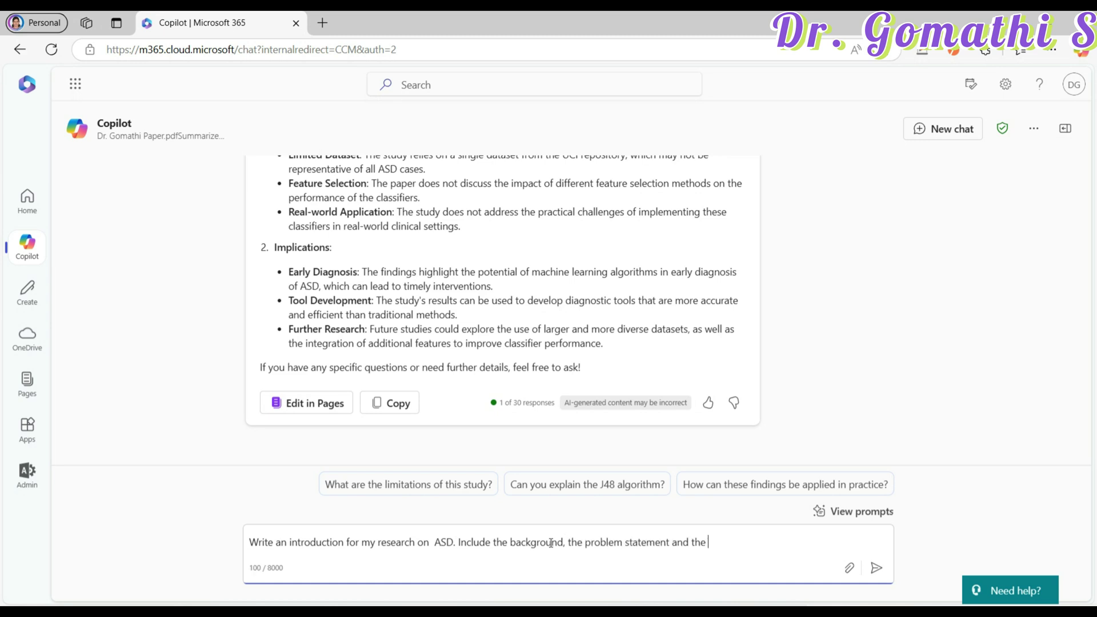
text(objective of the  study)
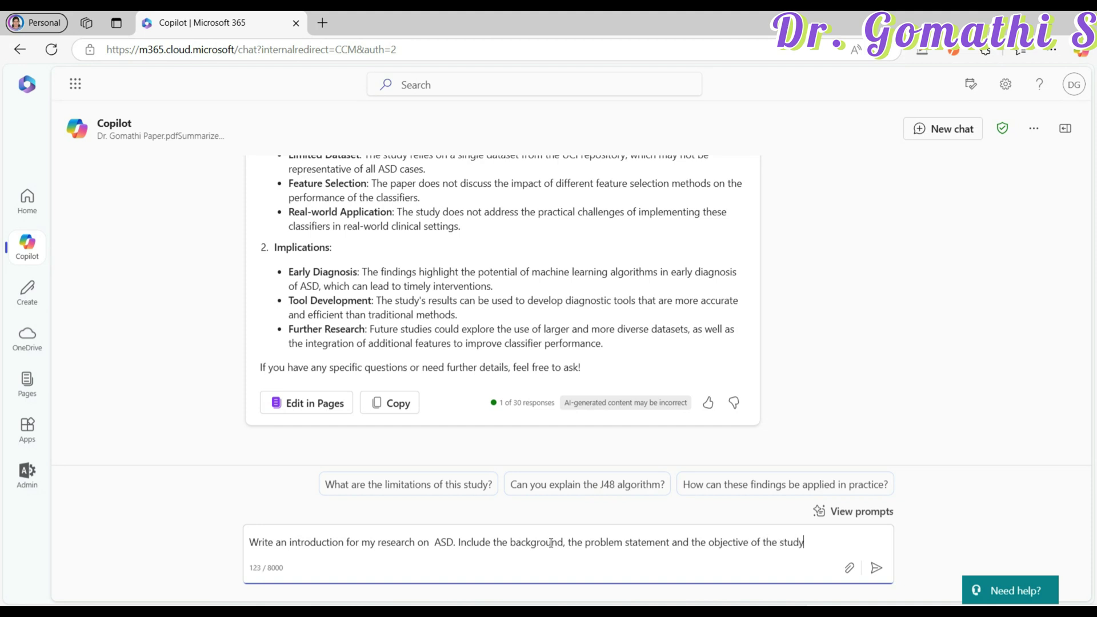
Step: Replace the topic "ASD" in the prompt with "Predicting ASD using AI algorithm"
click(456, 542)
text())
key(BackSpace)
key(BackSpace)
key(BackSpace)
key(BackSpace)
key(BackSpace)
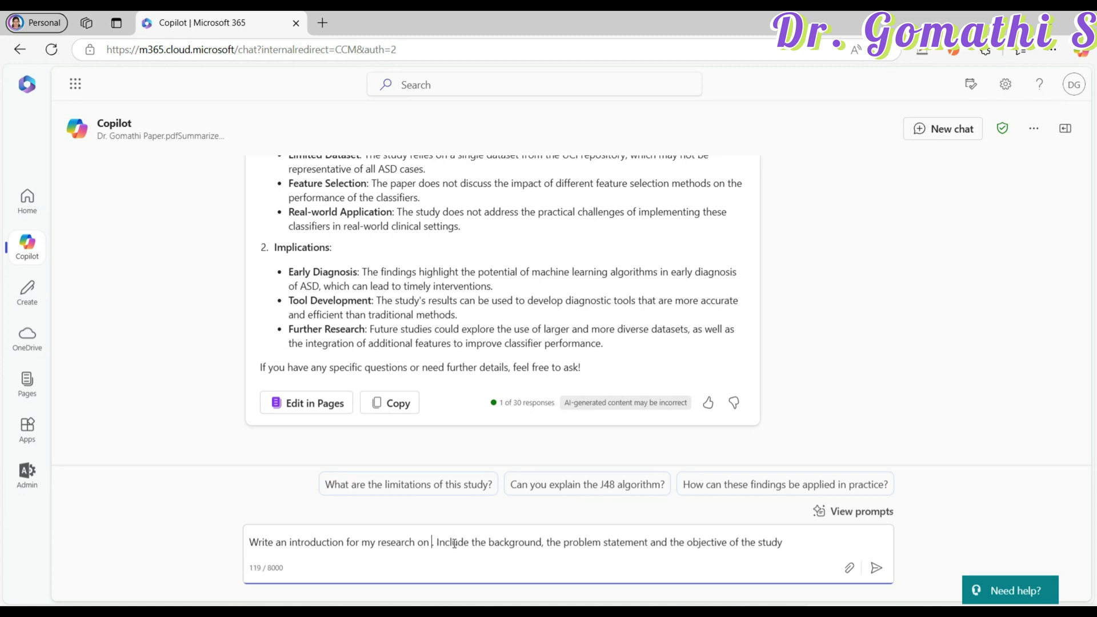
text(Predictib)
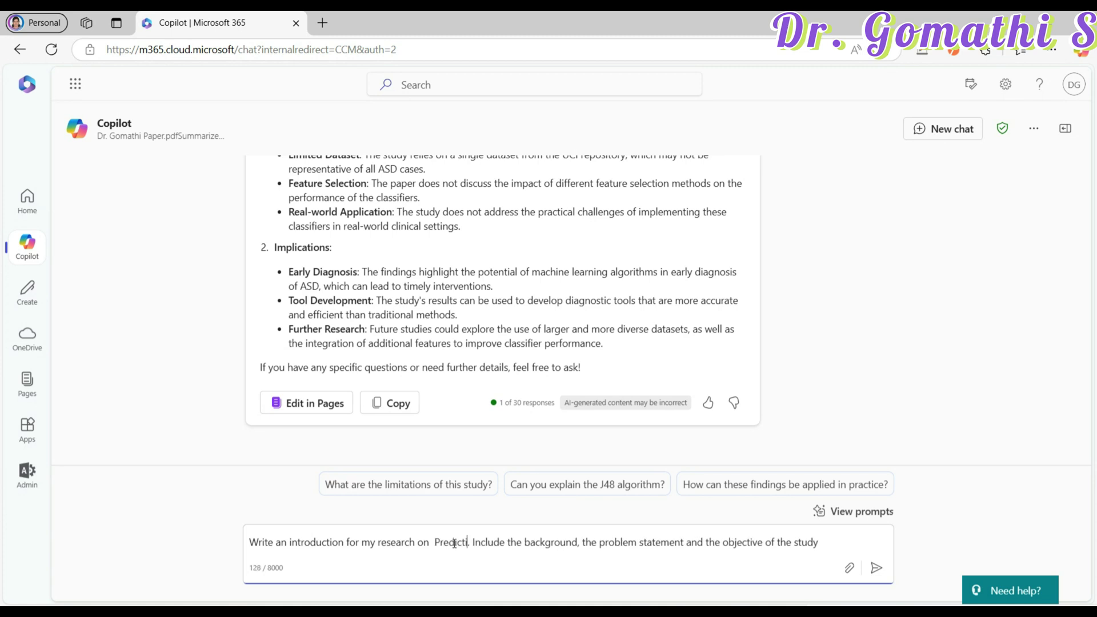
key(BackSpace)
text(ng ASD usi)
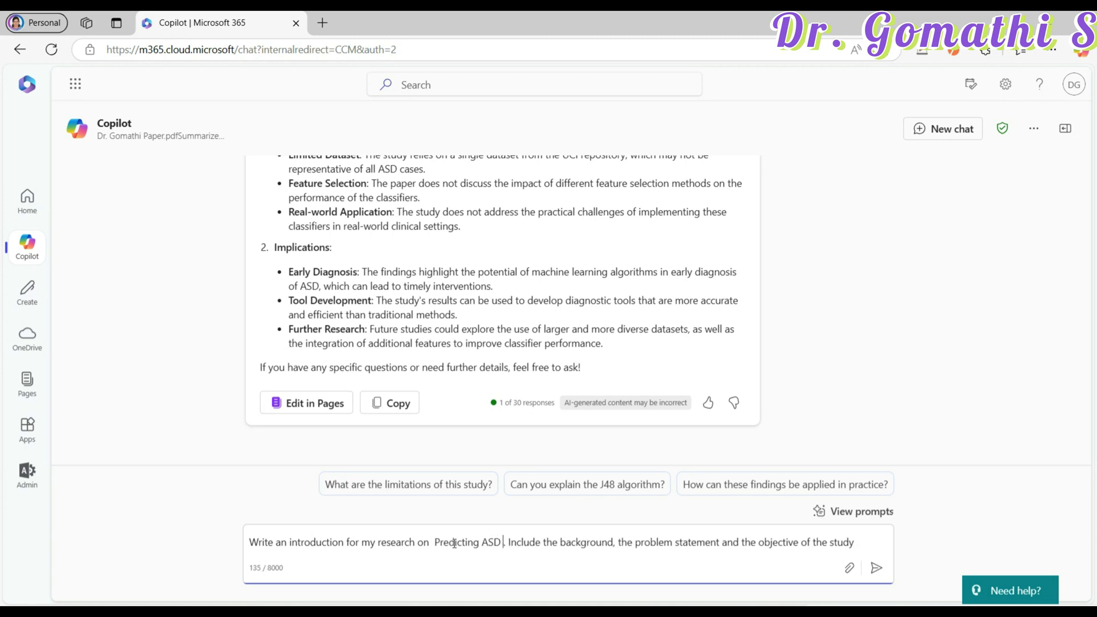
text(ng )
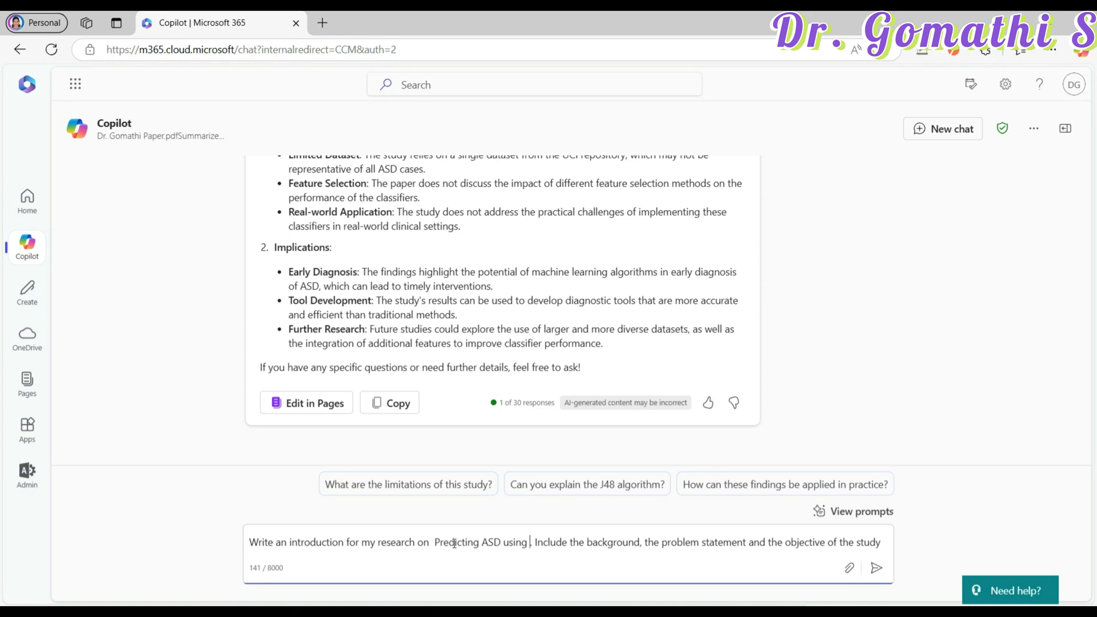
text(AI )
text(T. Include the bac)
key(BackSpace)
key(BackSpace)
key(BackSpace)
text(algorithm)
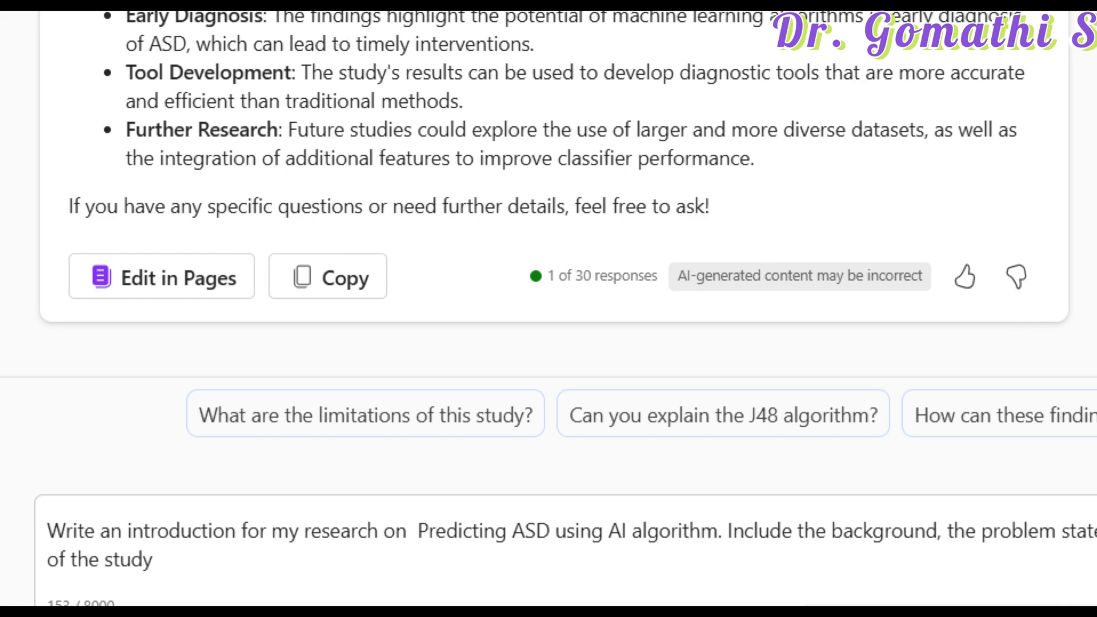
Step: Submit the introduction prompt to Copilot and review the background, problem statement and objective sections of the response
key(Return)
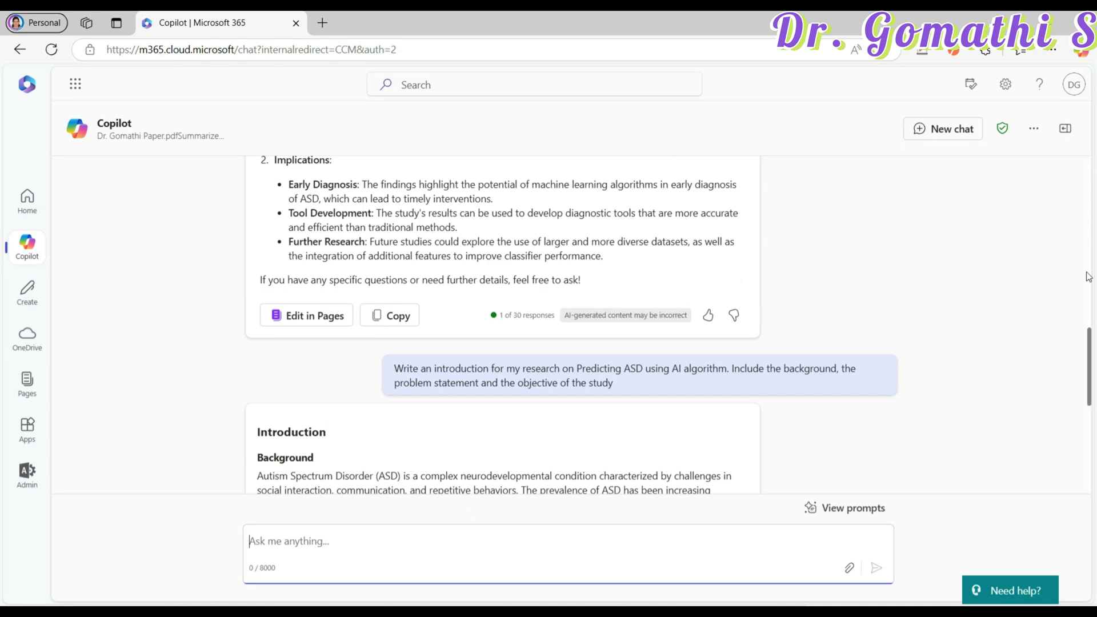
scroll(1085, 314, down, 9)
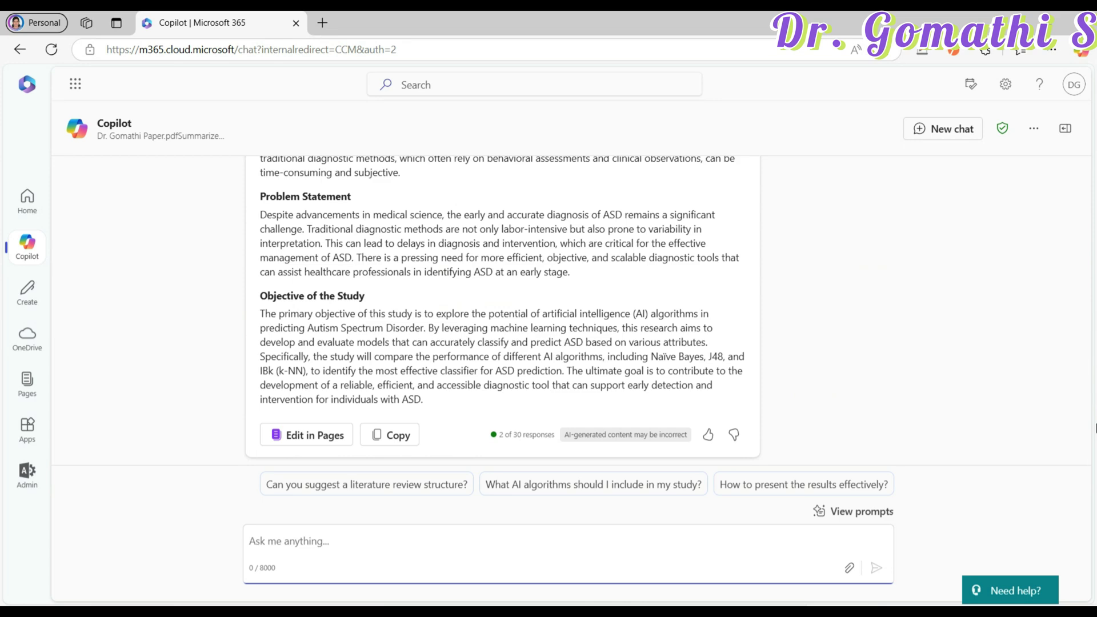
drag(1091, 430, 1093, 392)
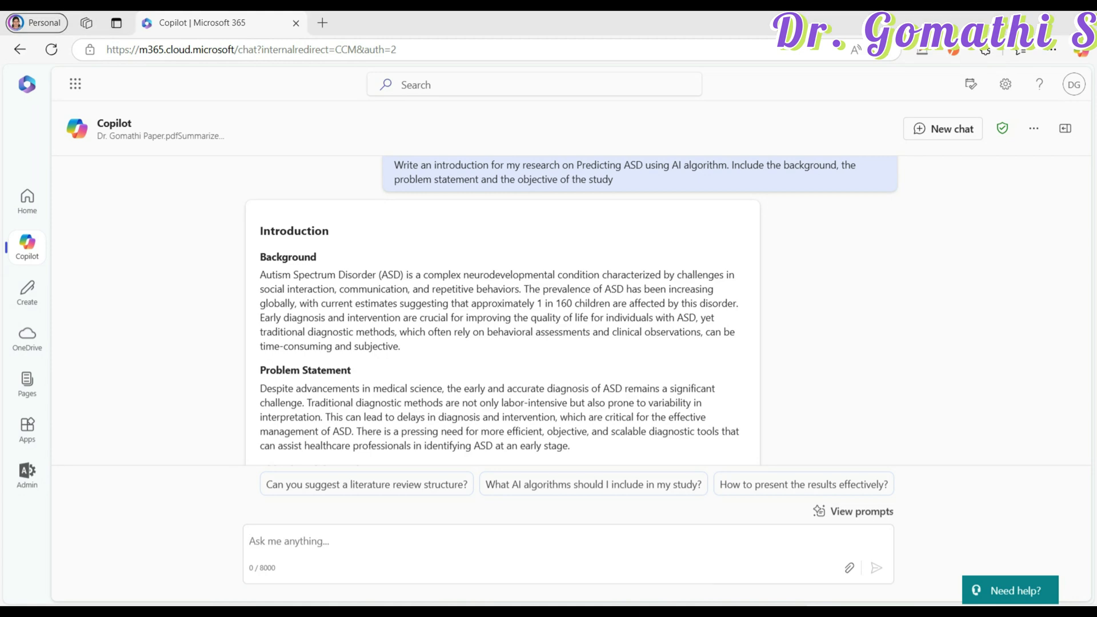
Step: Switch to Microsoft Whiteboard and place the "Draft the Introduction Section" note on the green square, below the "Generate Literature Summaries" heading
key(alt+Tab)
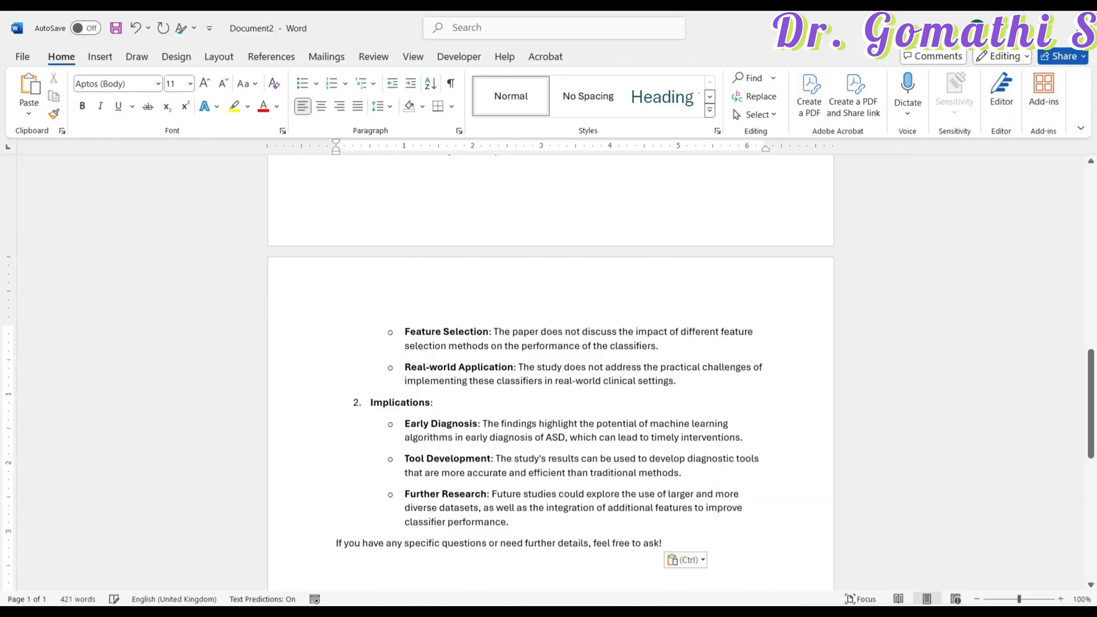
click(737, 563)
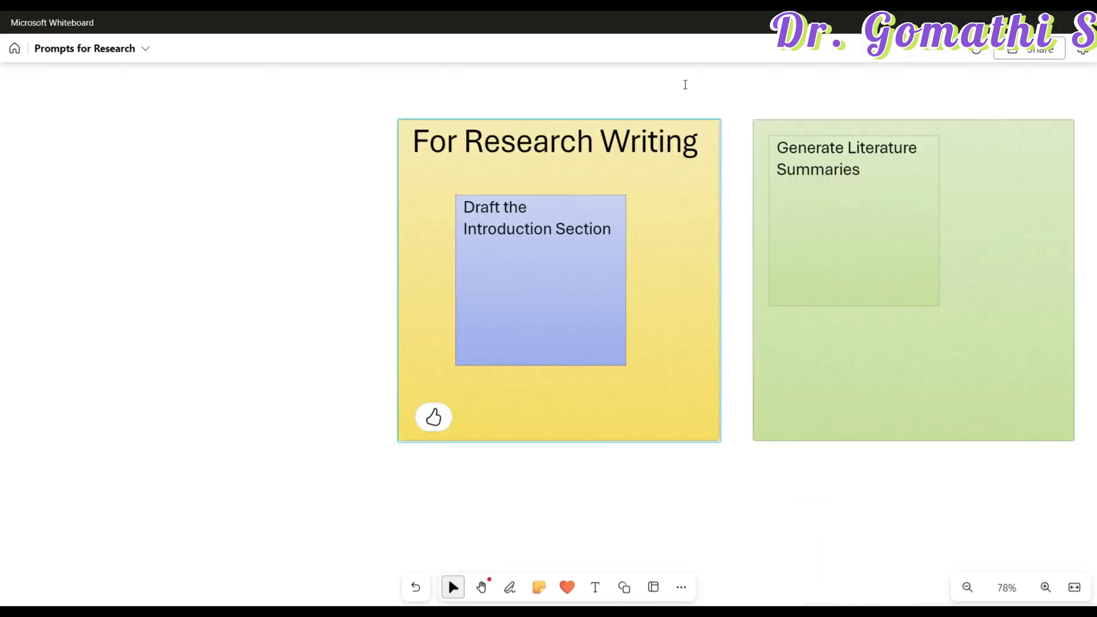
click(580, 334)
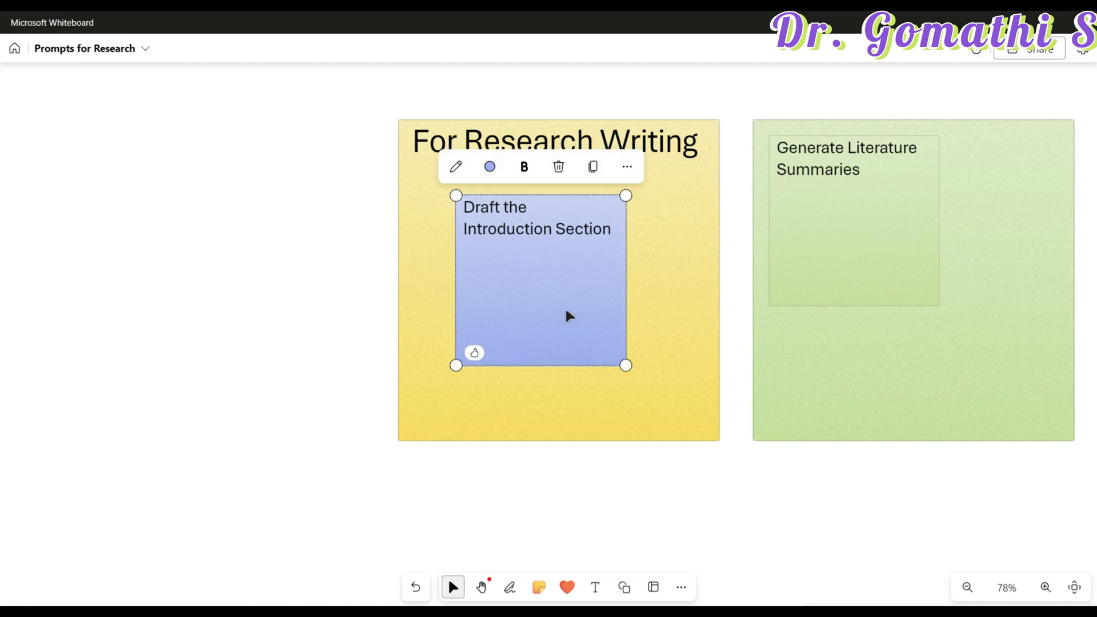
drag(569, 316, 877, 306)
click(649, 551)
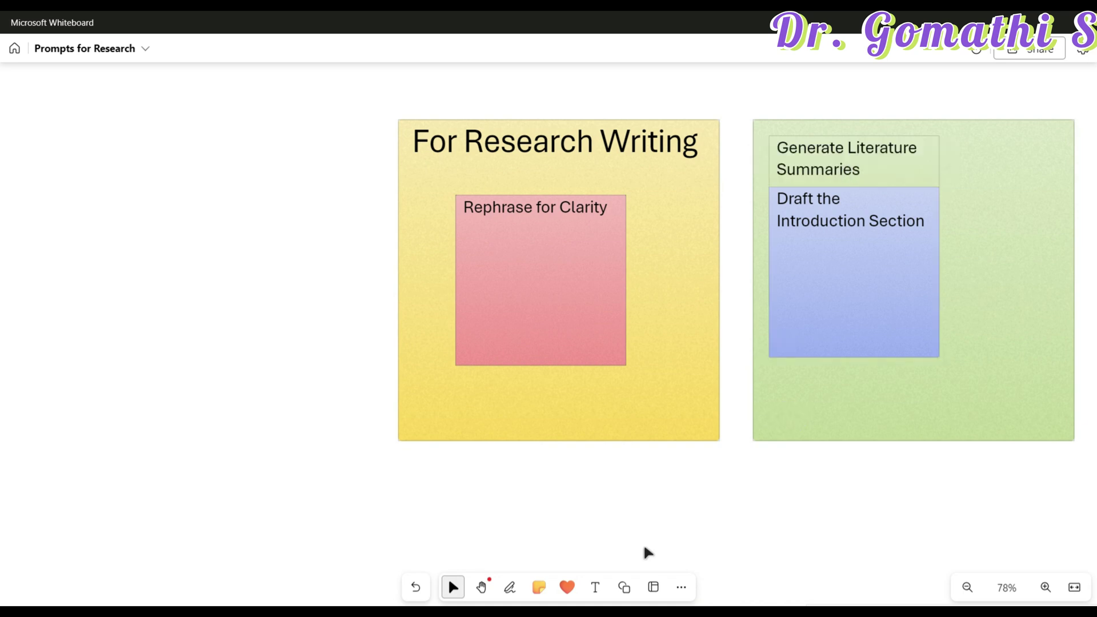
click(483, 588)
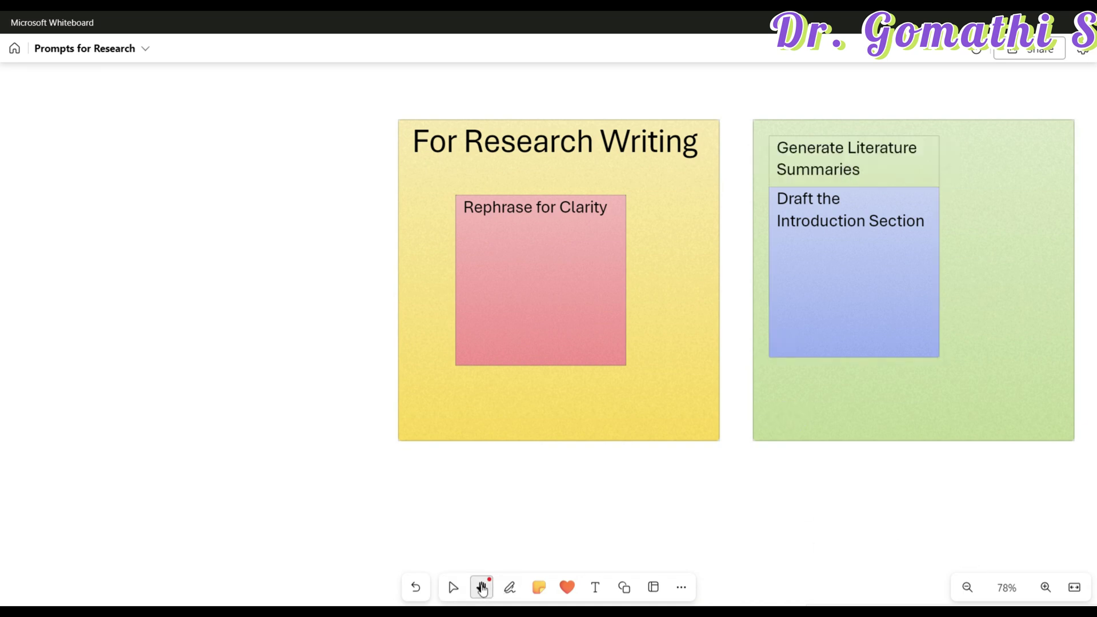
drag(786, 490, 584, 506)
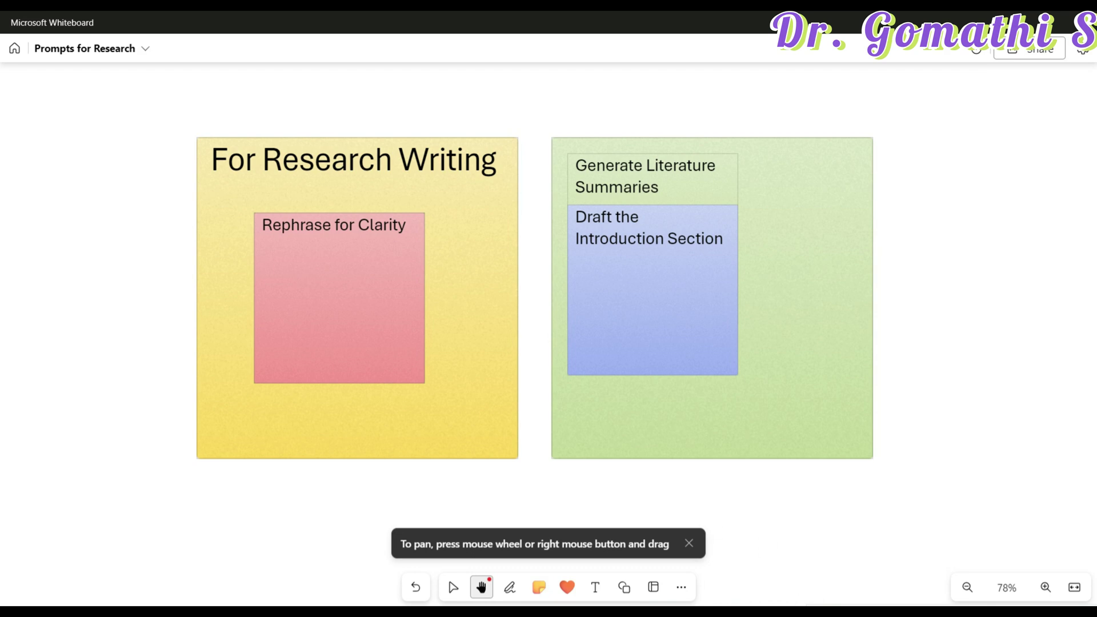
Step: In Copilot, submit "Rephrase the following sentence to make it more concise and formal" plus the quoted Background paragraph, and highlight the reply
key(alt+Tab)
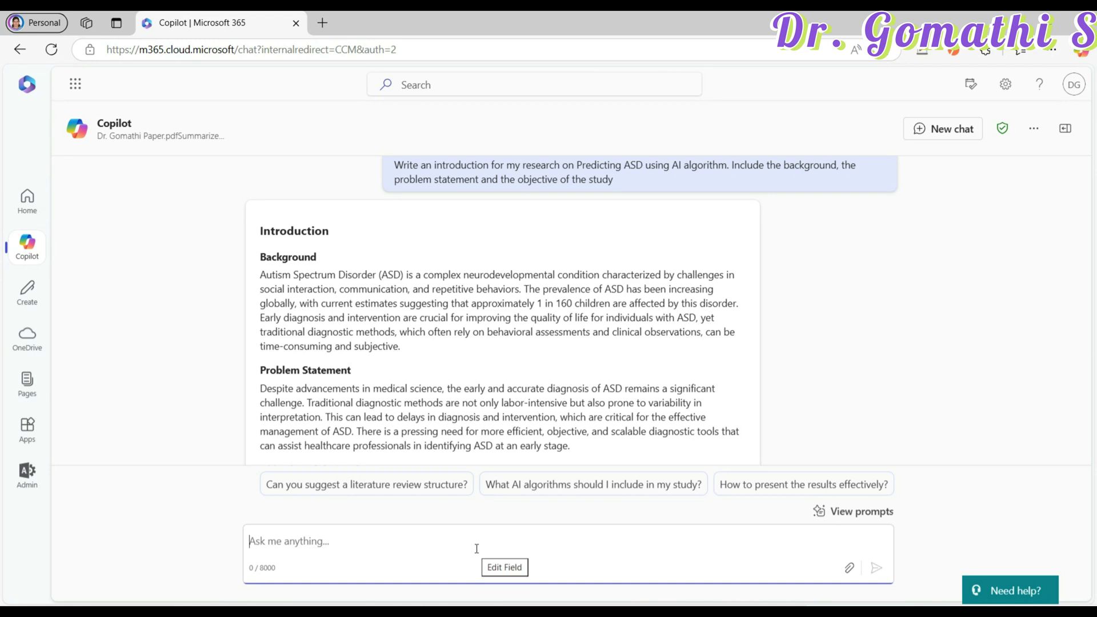
text(Rephrase the following sentence to make it more concise and formal)
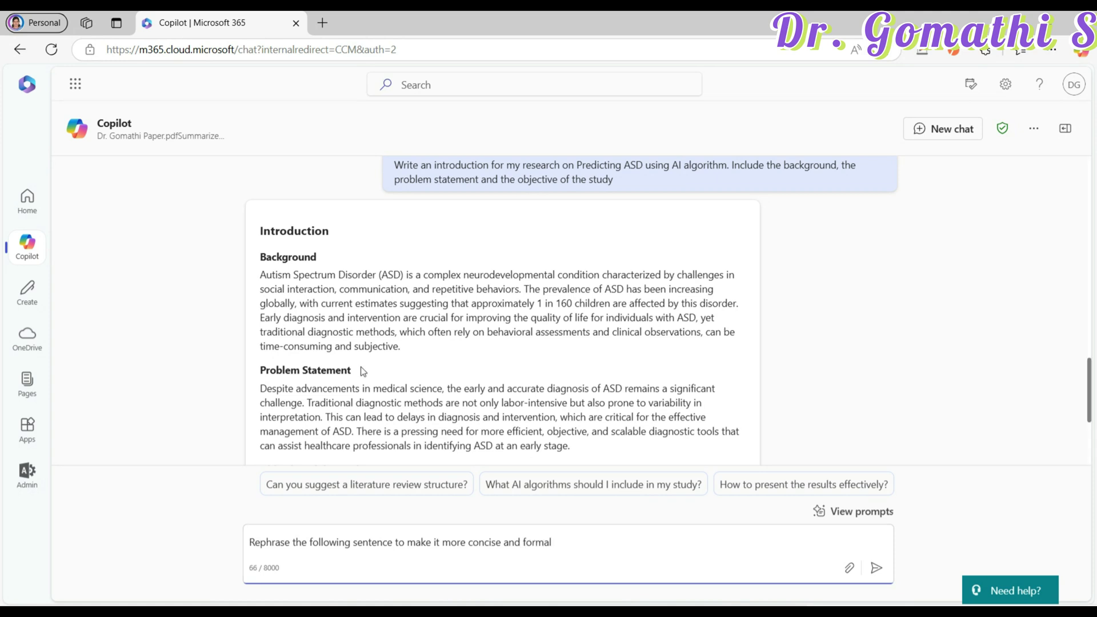
drag(260, 275, 415, 347)
key(ctrl+c)
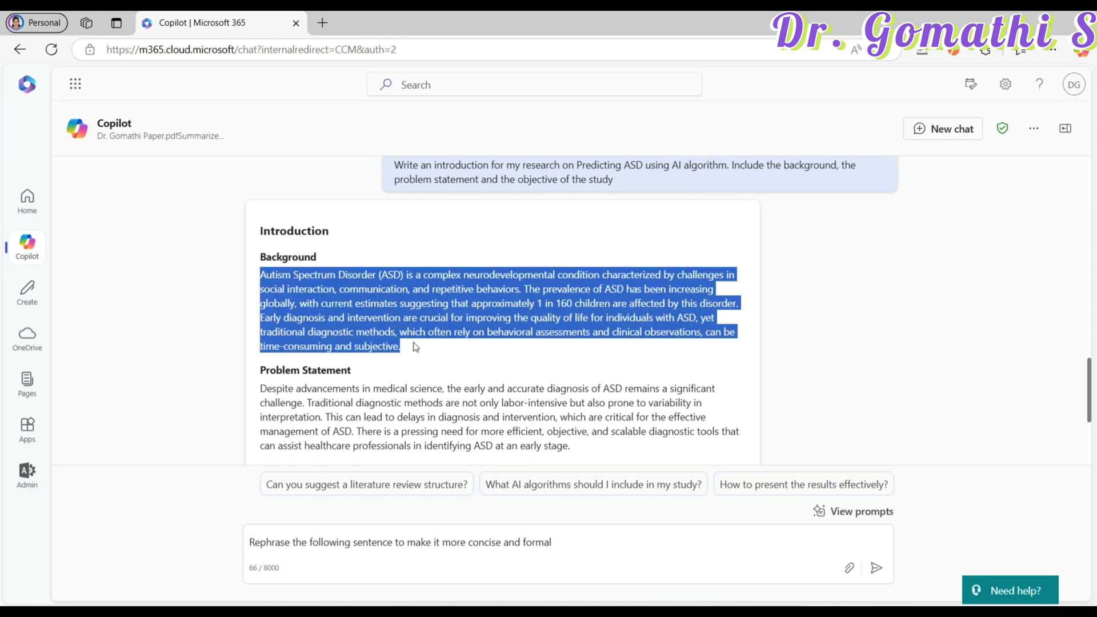
click(611, 545)
text(")
key(ctrl+v)
text(")
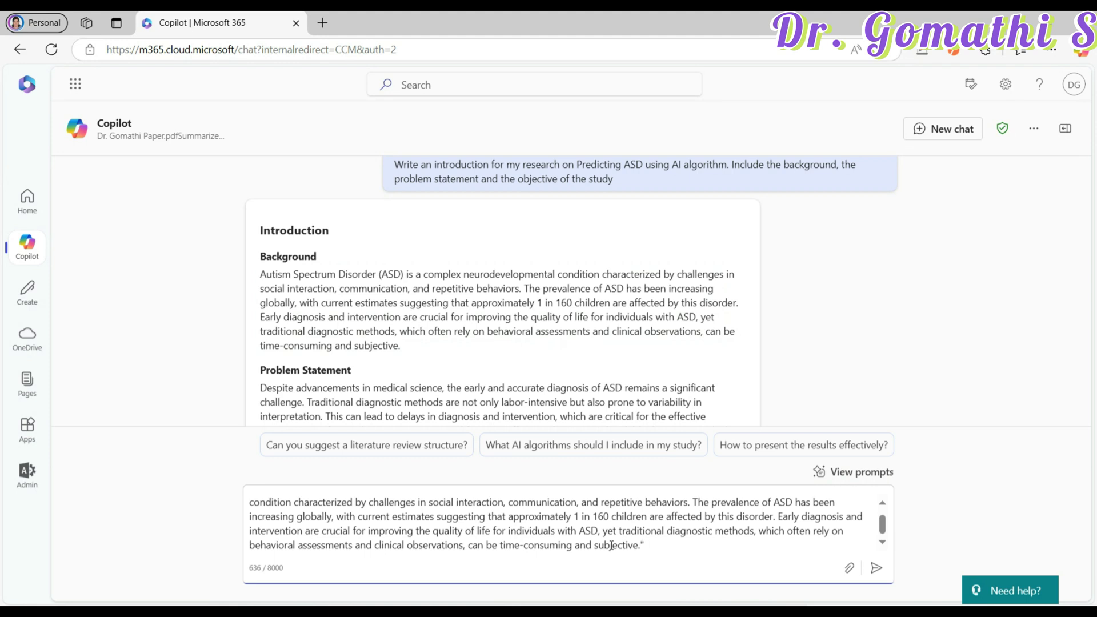
key(Return)
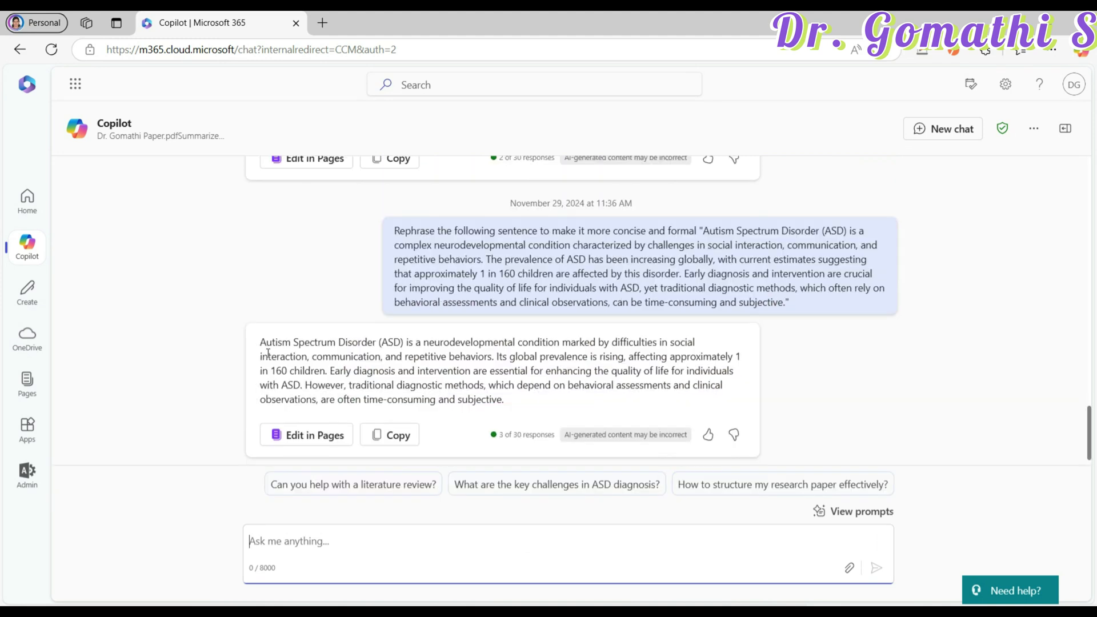
drag(260, 350, 542, 410)
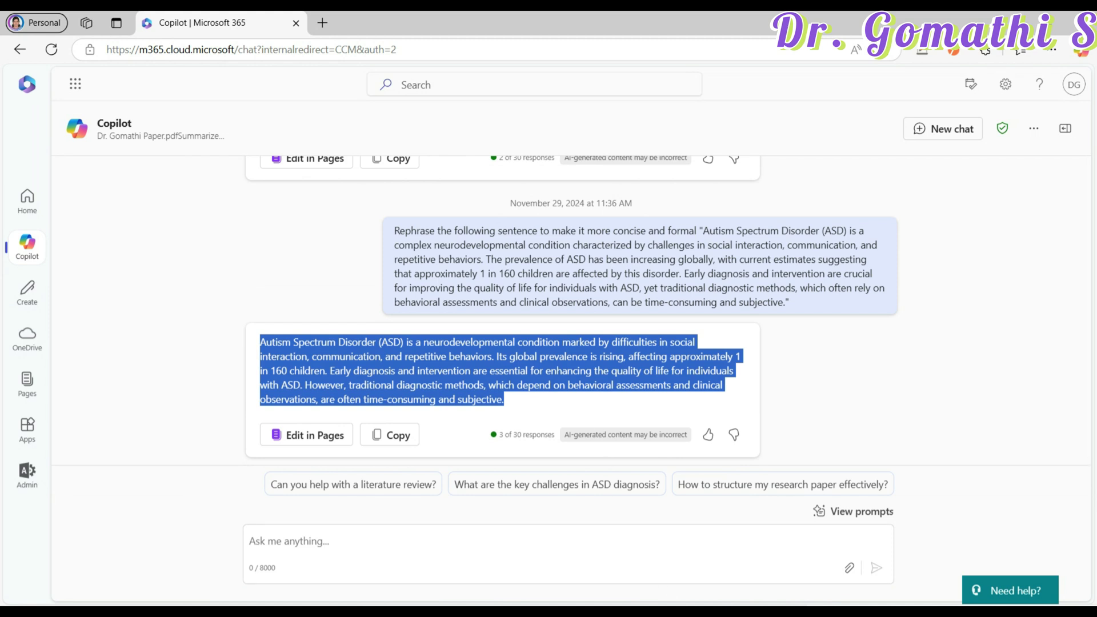
Step: Switch to Microsoft Whiteboard and place the "Rephrase for Clarity" note on the green square, below the "Draft the Introduction Section" heading
key(alt+Tab)
click(452, 588)
drag(352, 277, 685, 360)
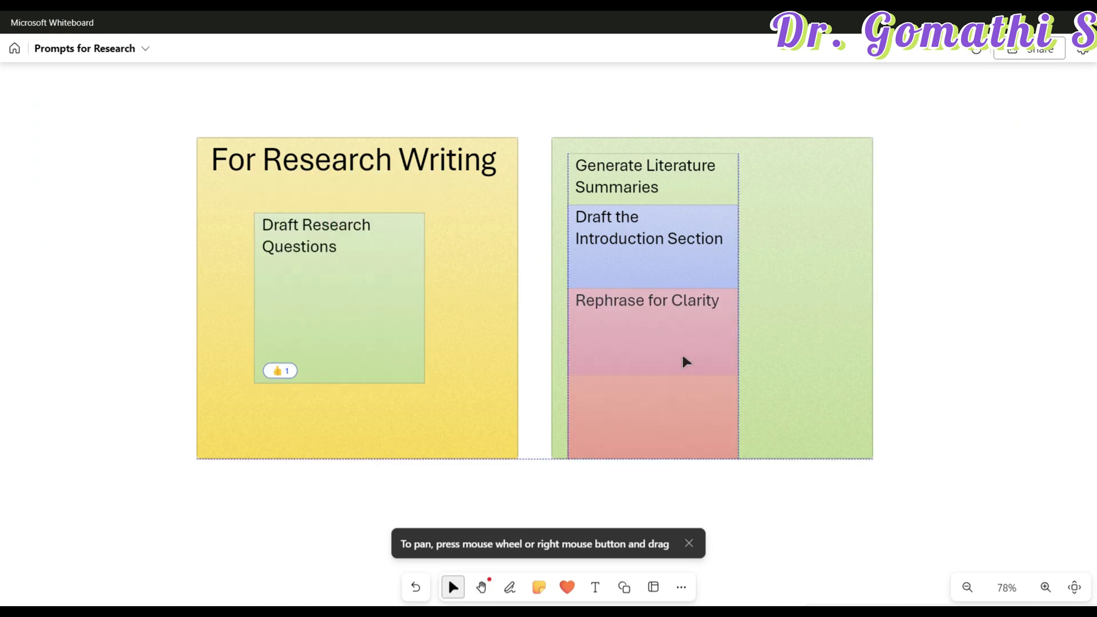
click(781, 397)
drag(884, 455, 936, 551)
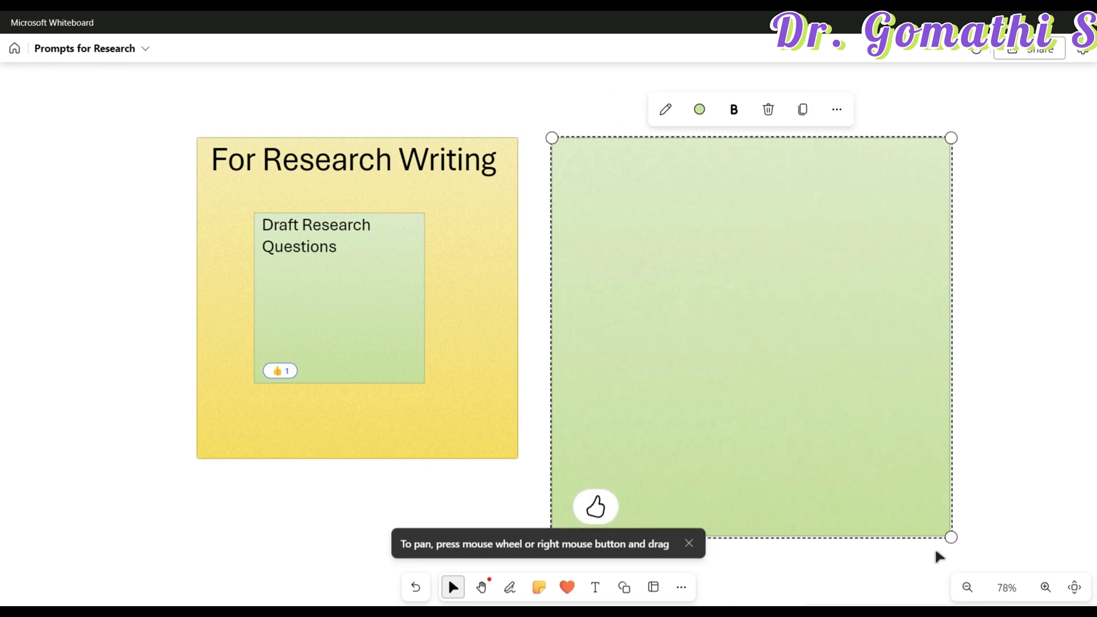
key(ctrl+z)
click(977, 391)
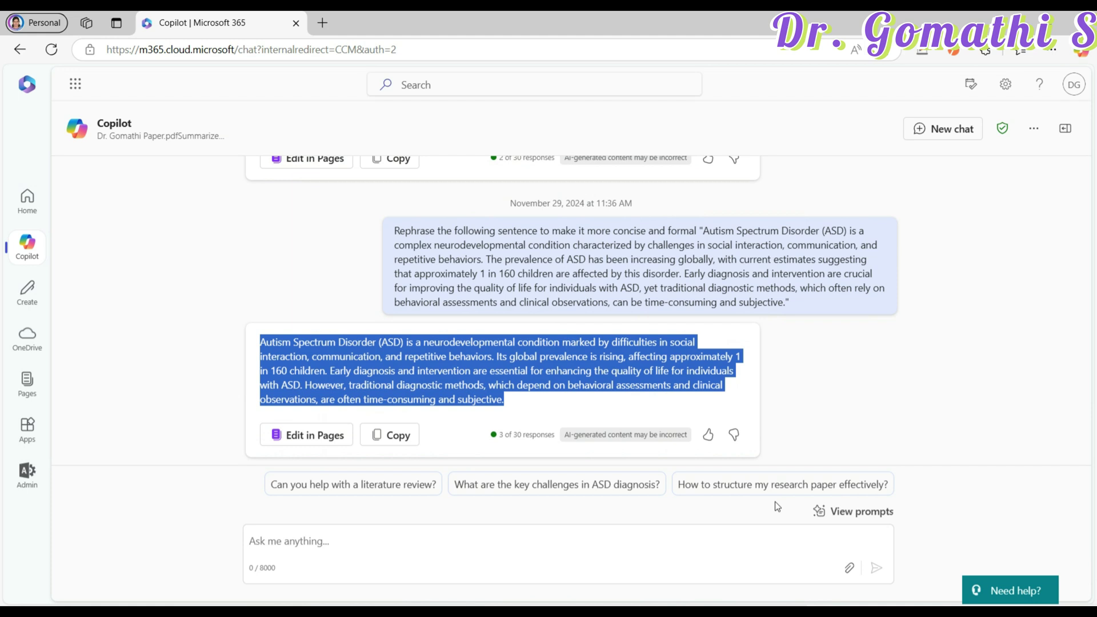
Step: Switch to Copilot and enter the prompt text "Formulate three clear and concise reasearch questions based on this objective" without submitting it
click(440, 549)
text(Fromat)
key(BackSpace)
key(BackSpace)
key(BackSpace)
key(BackSpace)
key(BackSpace)
text(orm)
text(e th)
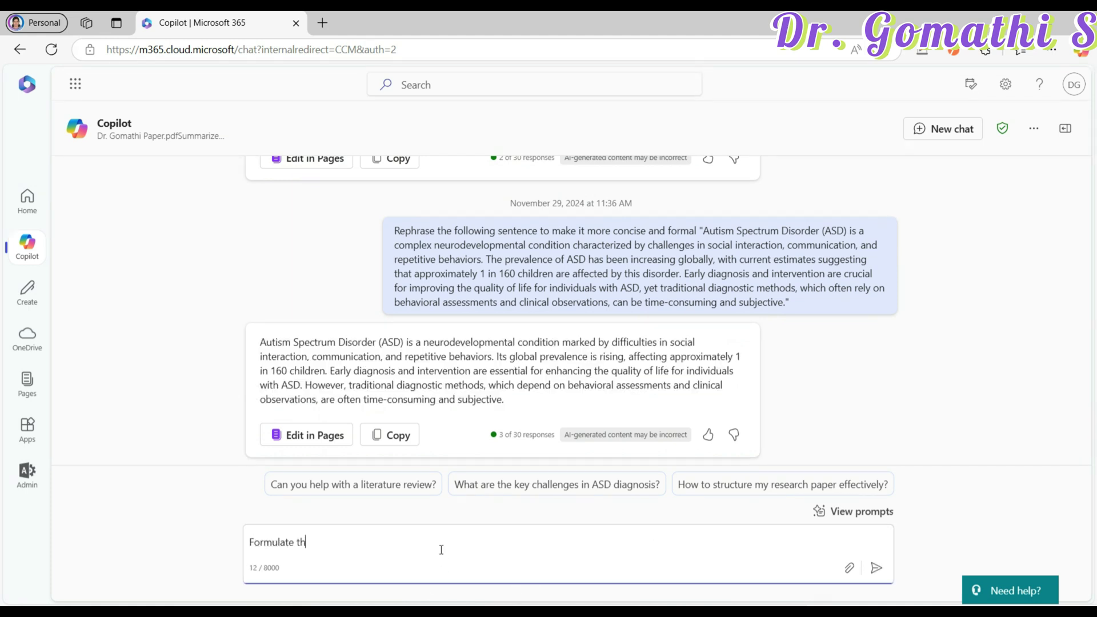
text(ree clear and consi)
key(BackSpace)
key(BackSpace)
text(cise reasearch)
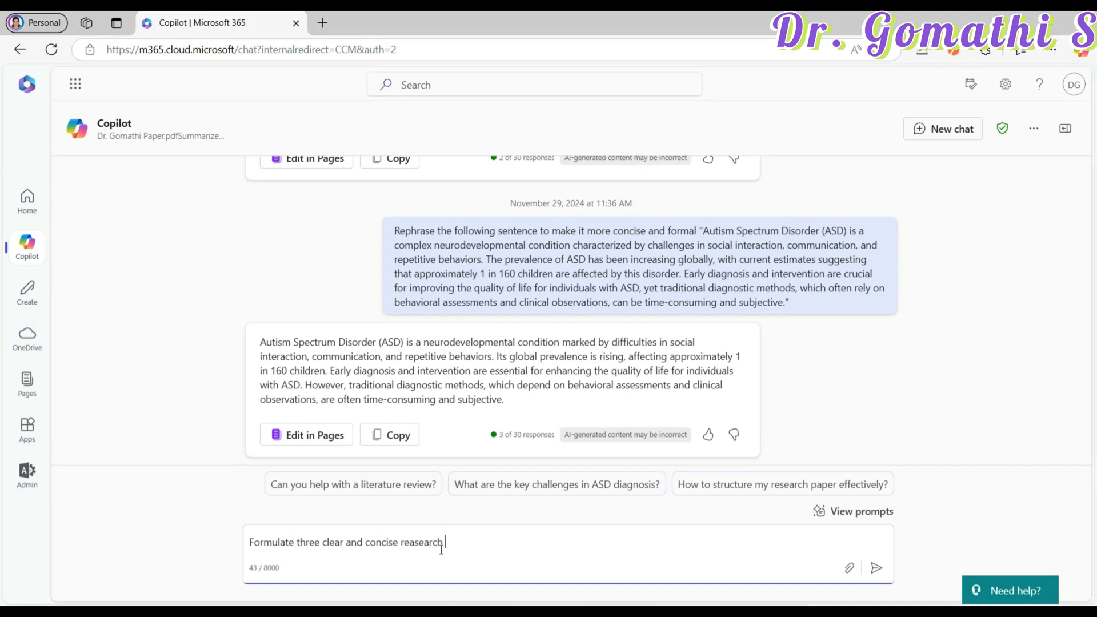
text( questions based on this o)
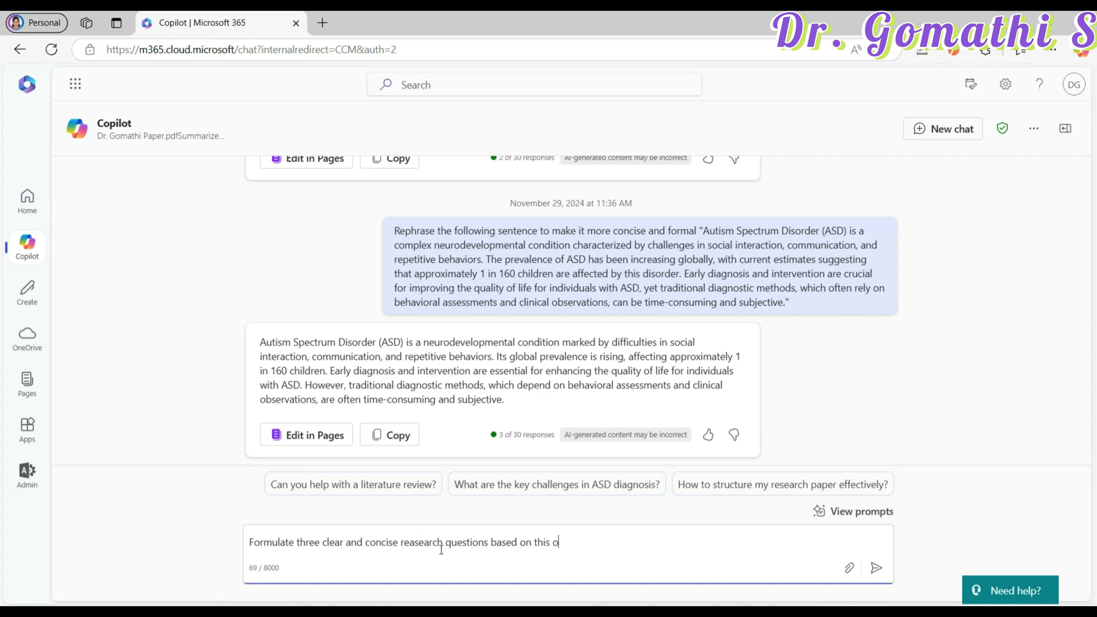
text(bjective)
Step: Append the "Objective of the Study" paragraph from the earlier response in quotation marks, submit the prompt and review the research questions
drag(1091, 420, 1094, 378)
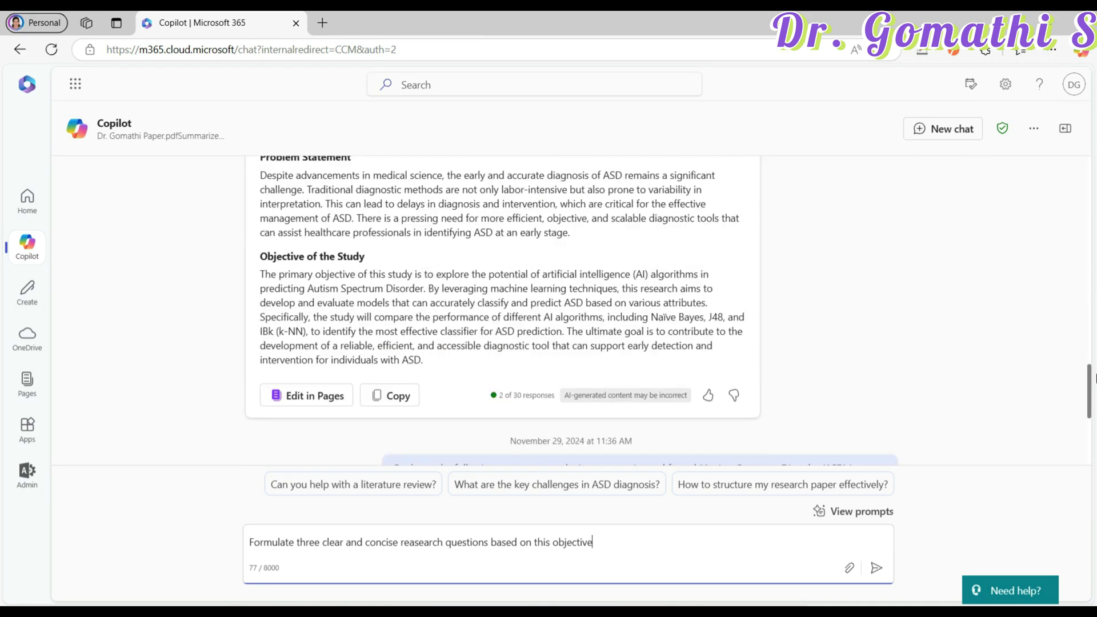
drag(261, 274, 474, 361)
key(ctrl+c)
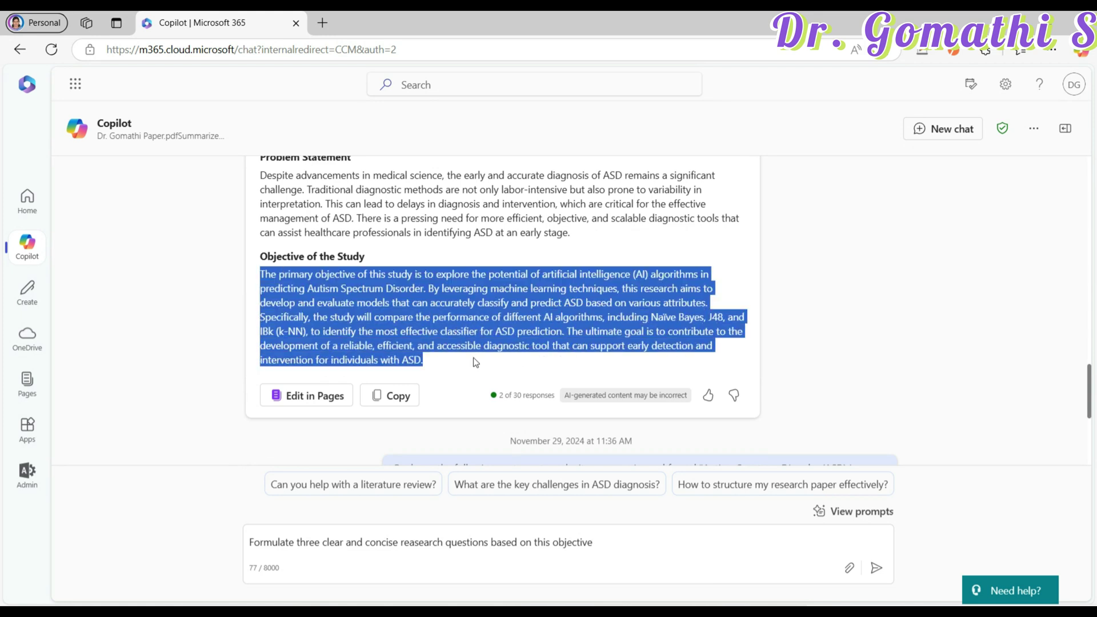
click(632, 538)
text(")
key(ctrl+v)
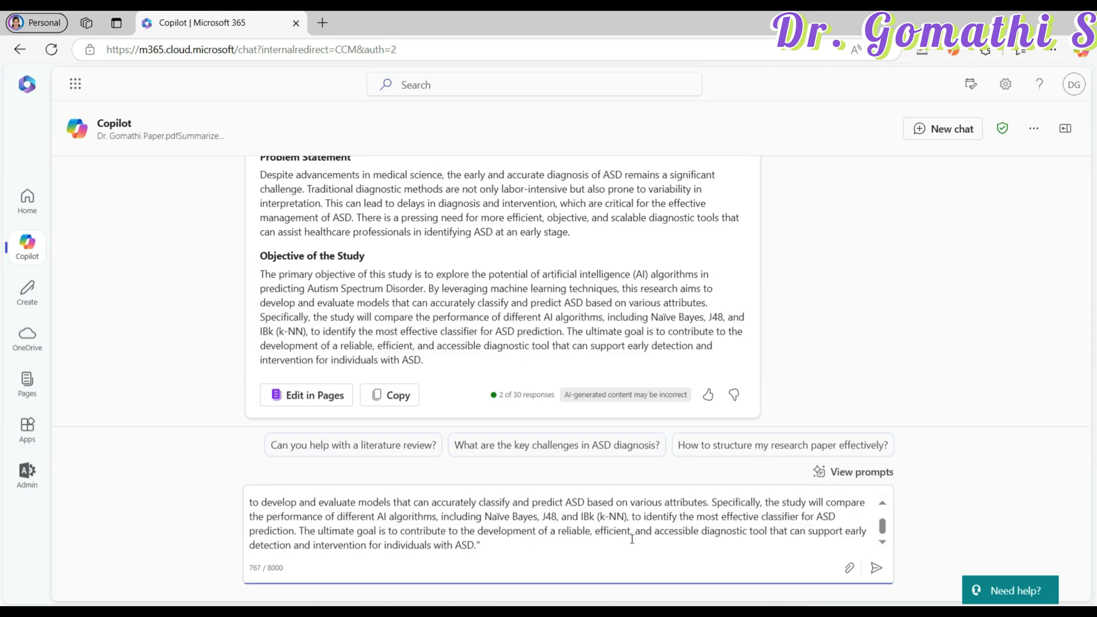
text(")
key(Return)
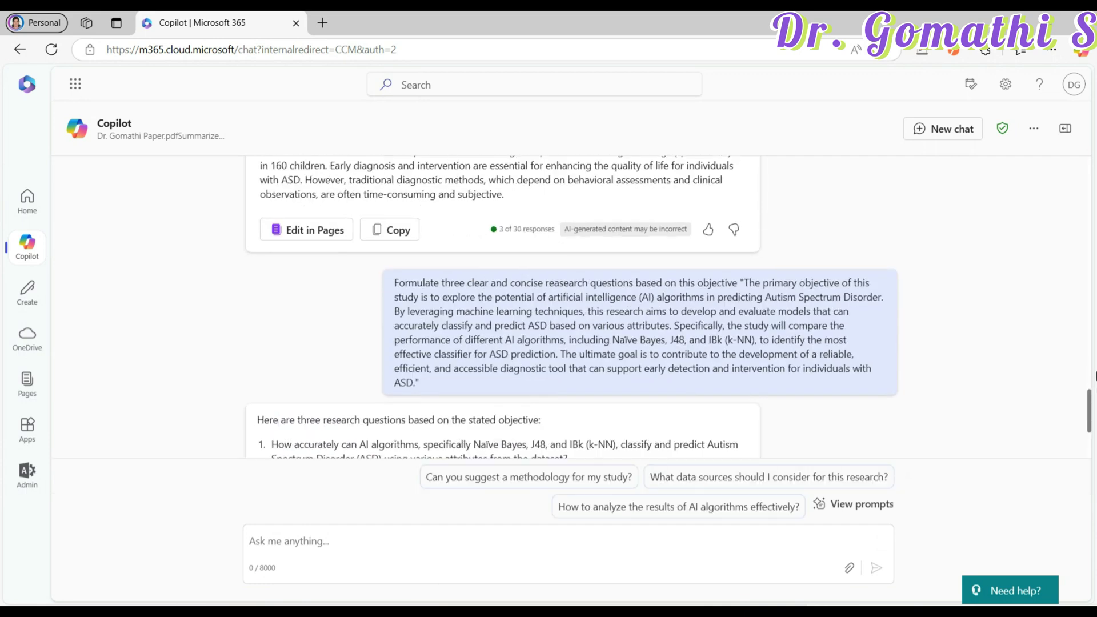
scroll(1090, 423, down, 4)
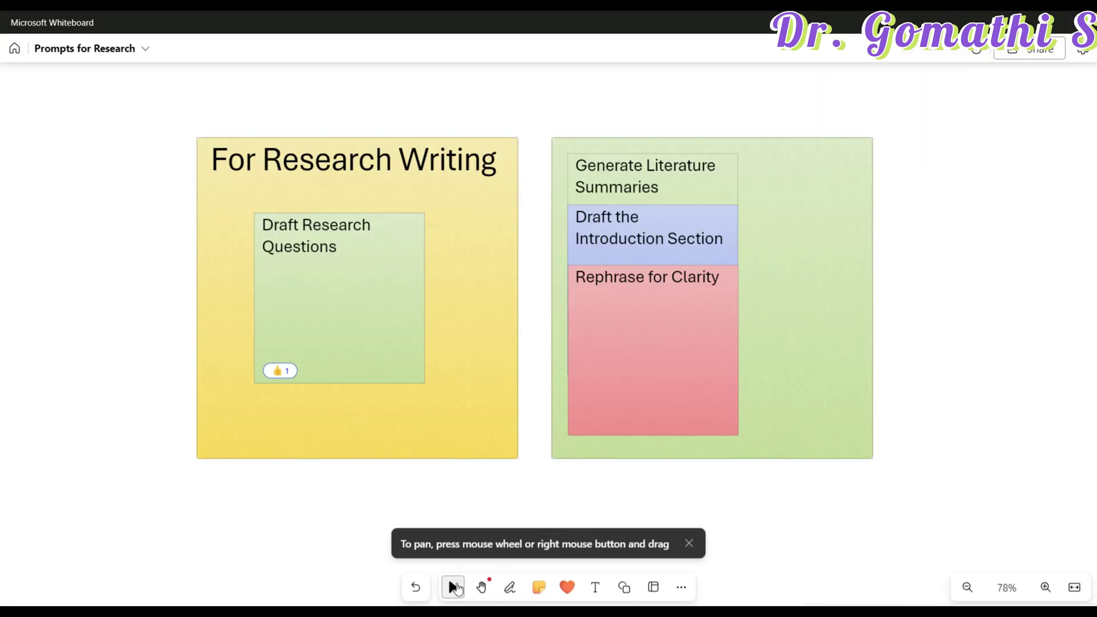
Step: Switch to Microsoft Whiteboard and place the "Draft Research Questions" note on the green square, below the "Rephrase for Clarity" heading
click(387, 245)
drag(396, 252, 707, 338)
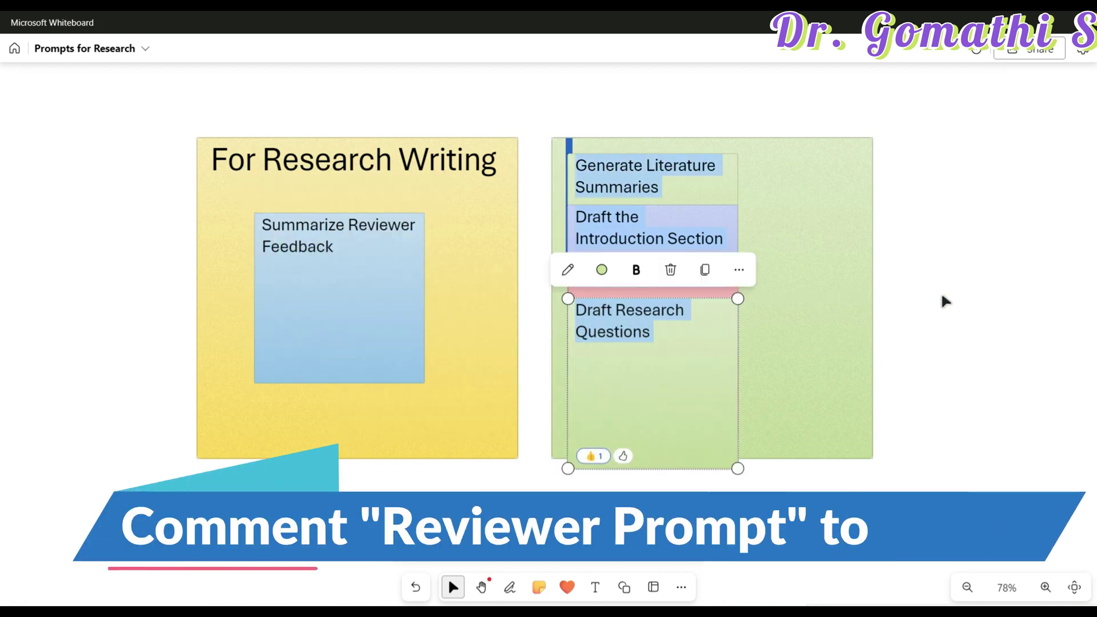
click(791, 281)
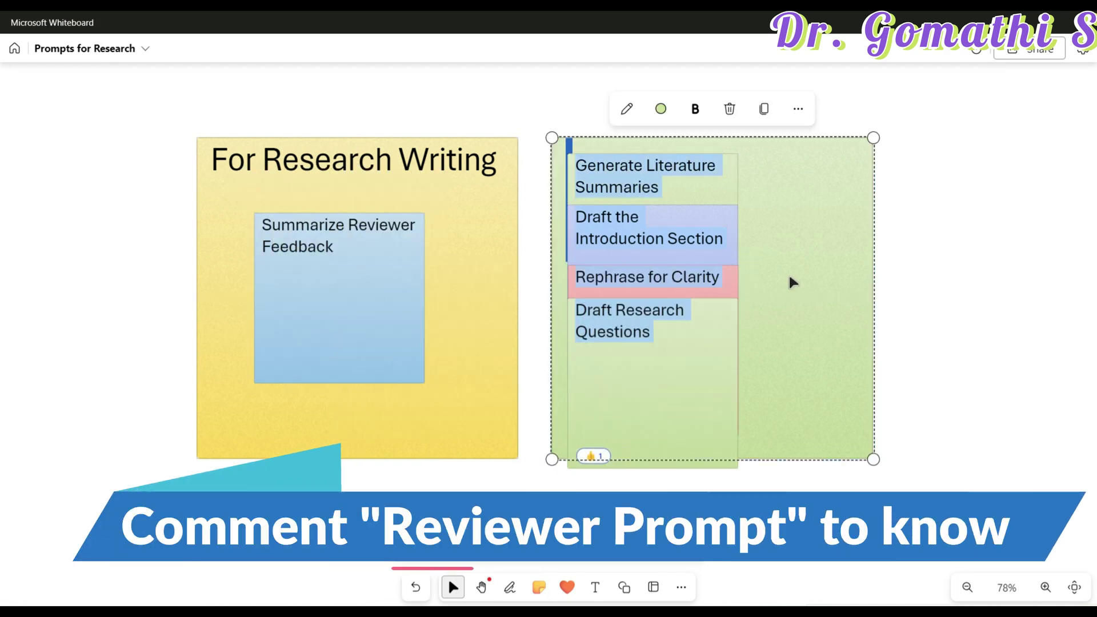
click(647, 268)
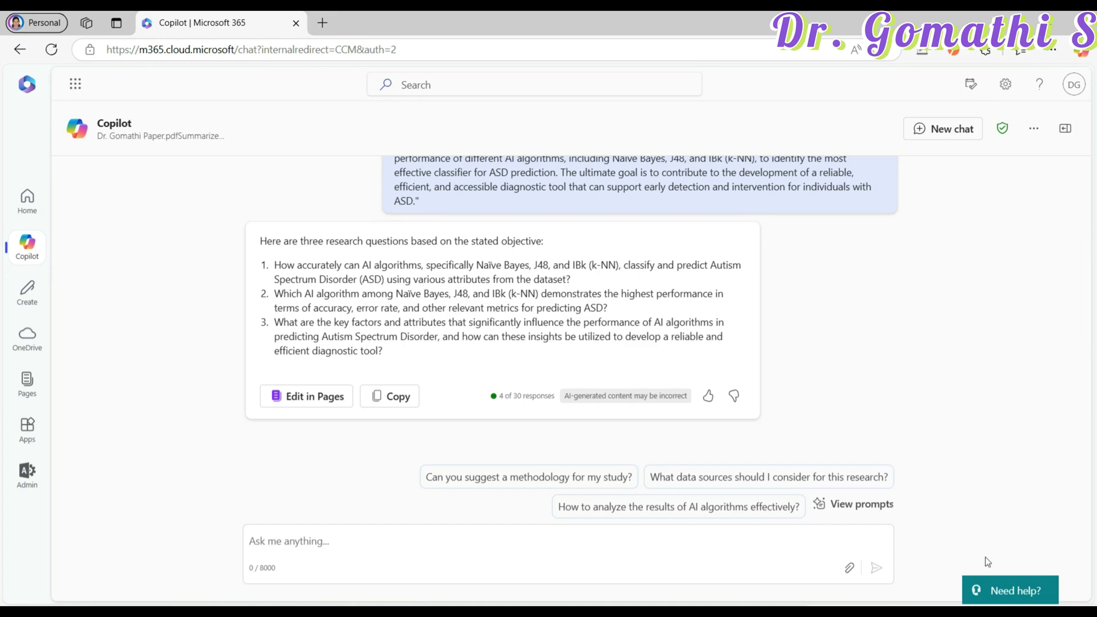
Step: Switch to Copilot and go back to the article summary prompt at the start of the conversation
drag(1089, 454, 1094, 153)
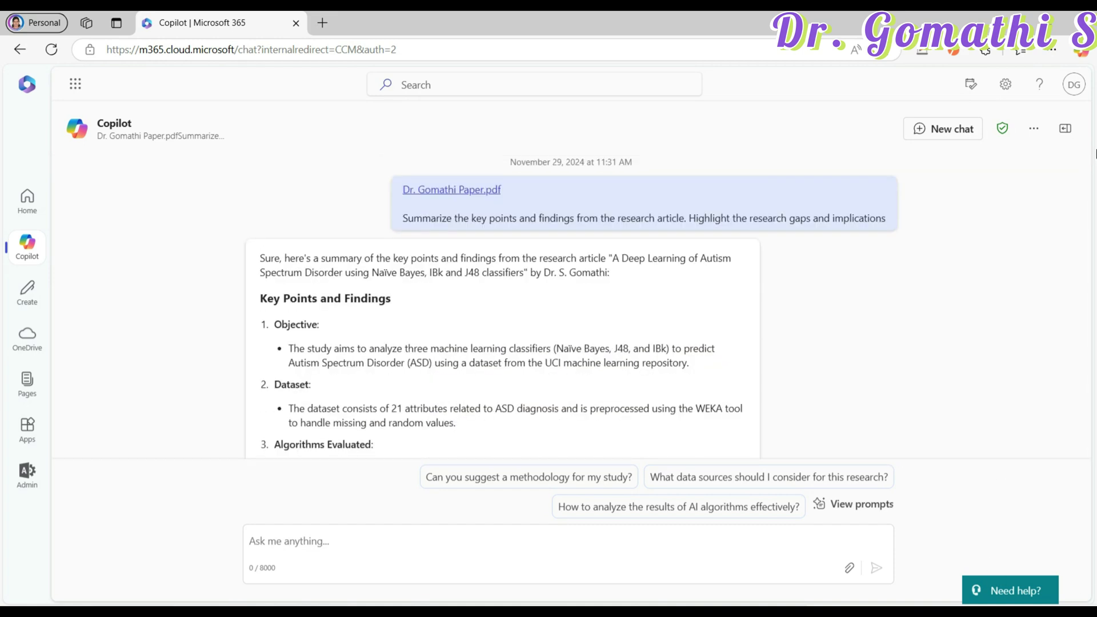